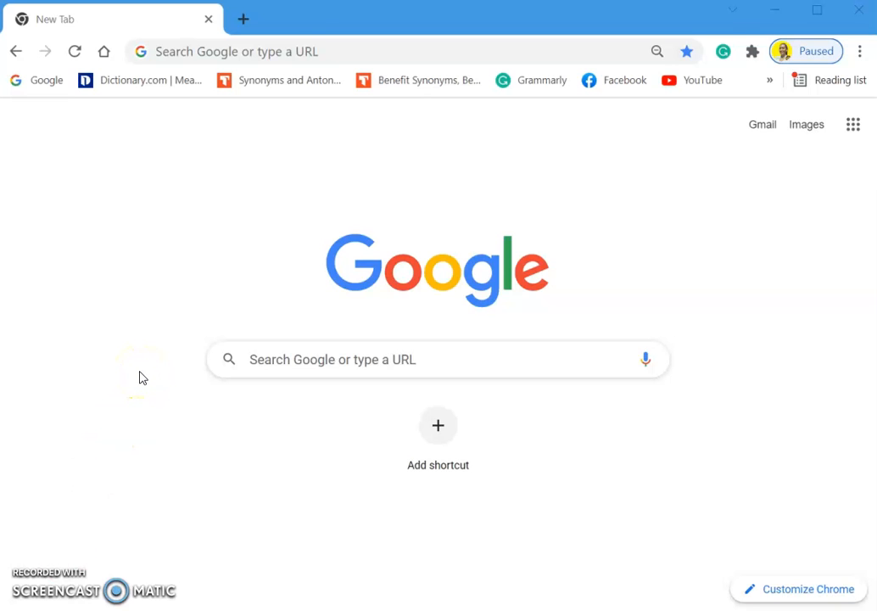
# - Go to classroom.google.com in Chrome
pyautogui.click(274, 50)
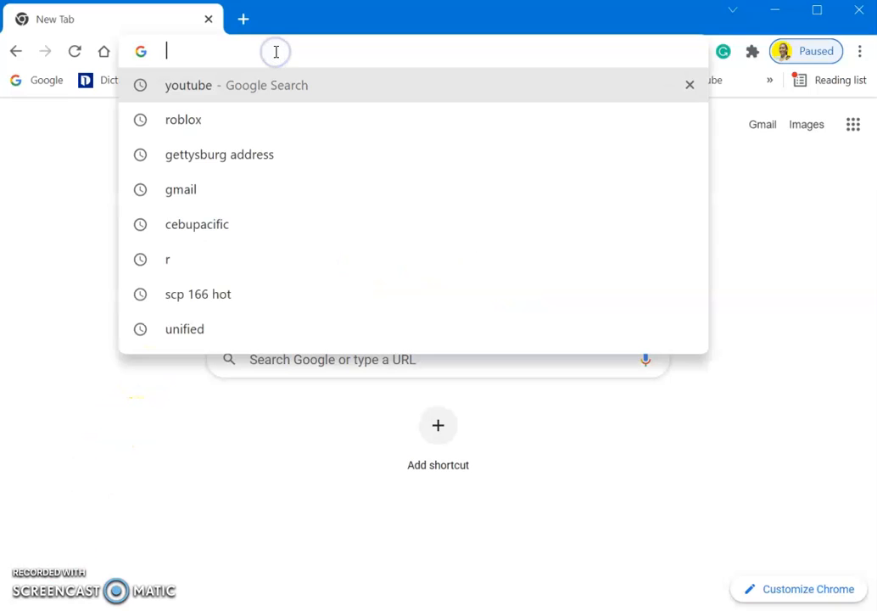
pyautogui.write('CLASS')
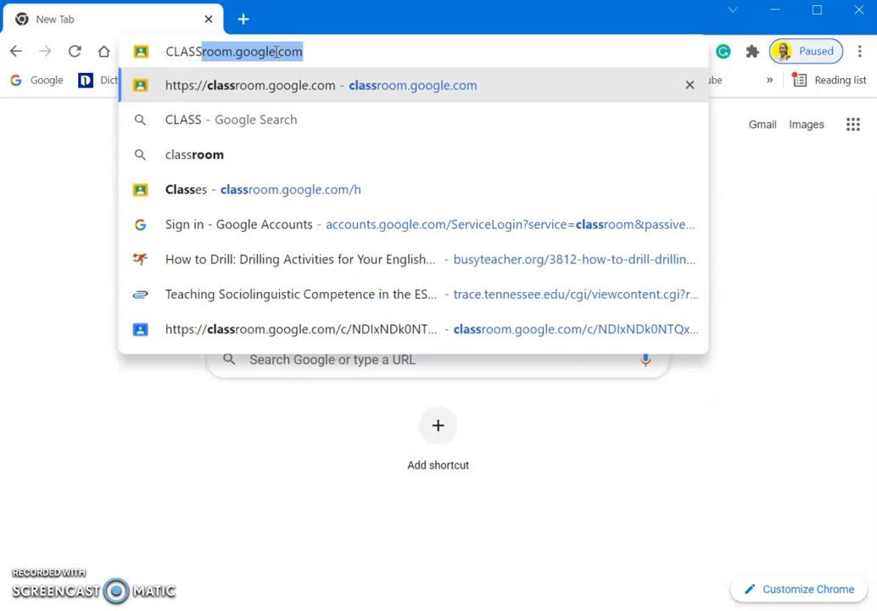
pyautogui.write('RR')
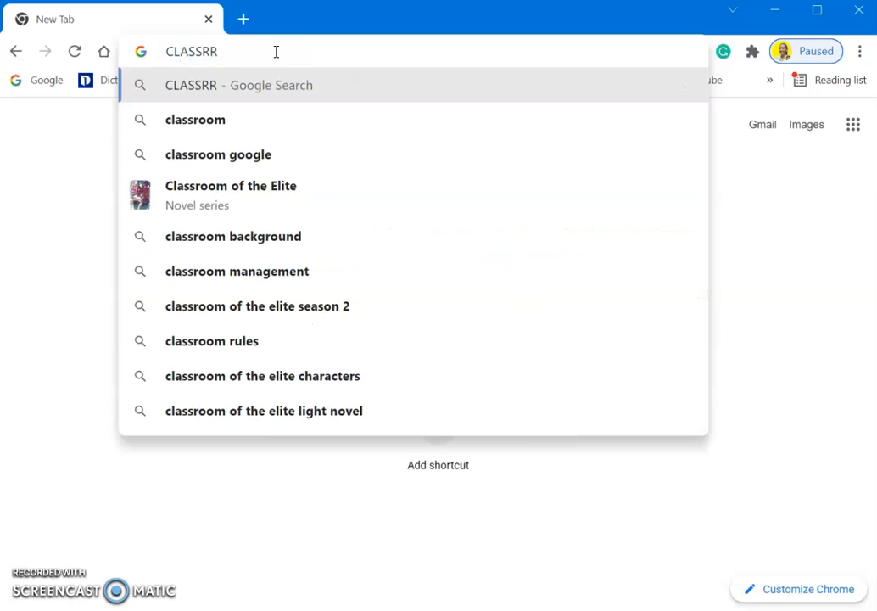
pyautogui.press('BackSpace')
pyautogui.write('OOM.google.com')
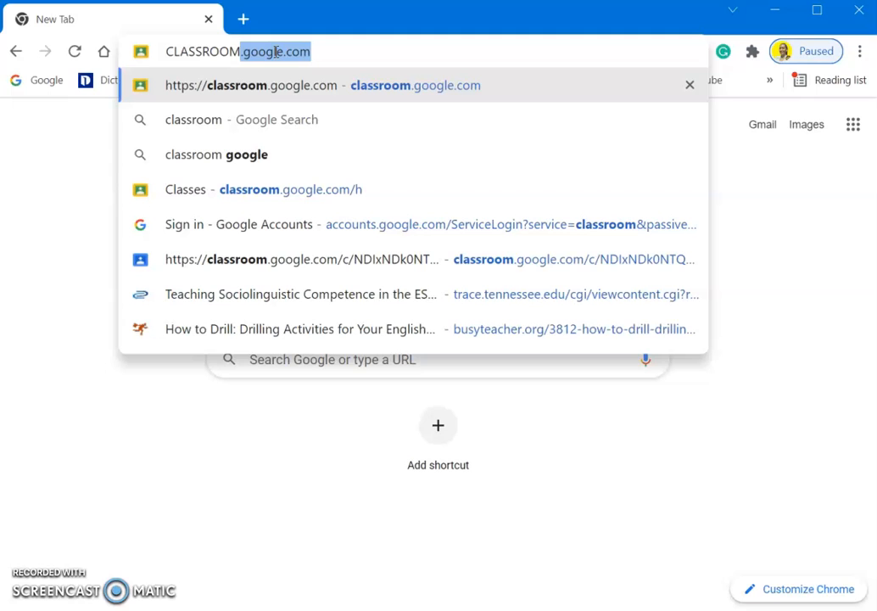
pyautogui.press('Return')
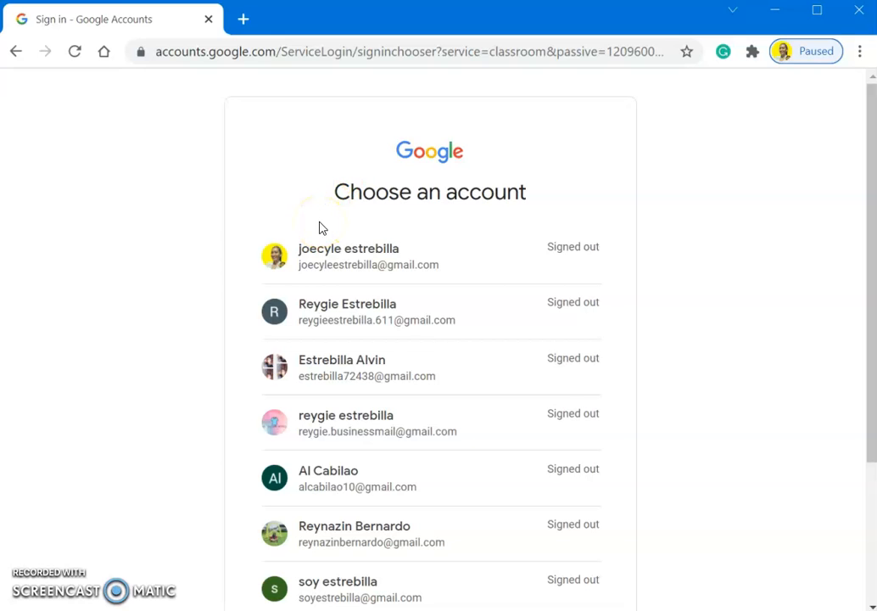
# - Sign in with the chosen Google account, re-entering the password after the error
pyautogui.click(362, 275)
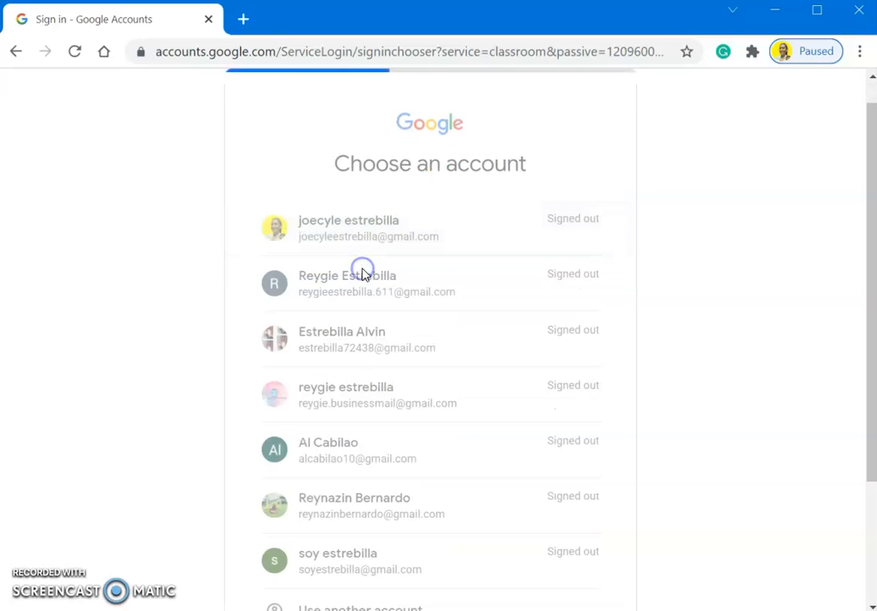
pyautogui.click(354, 297)
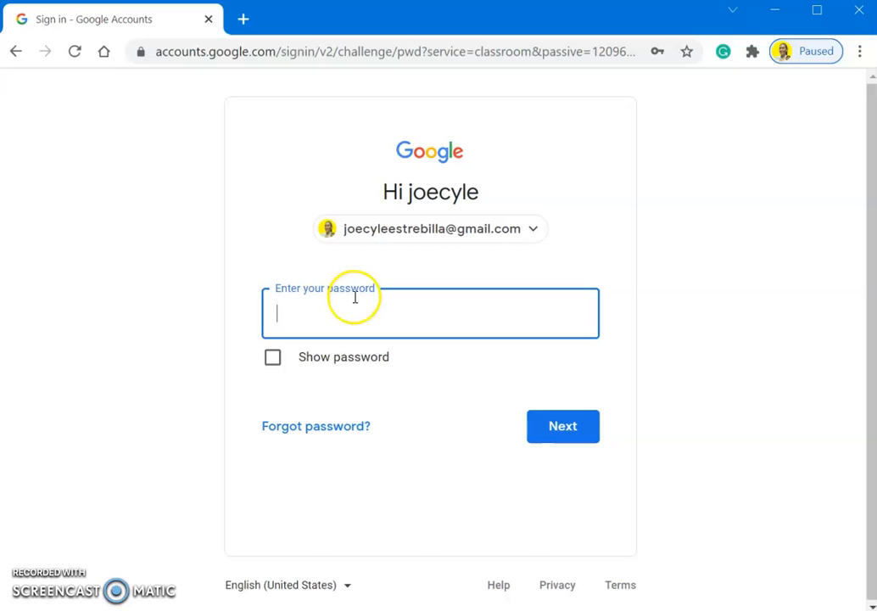
pyautogui.write('•••••••••')
pyautogui.press('Return')
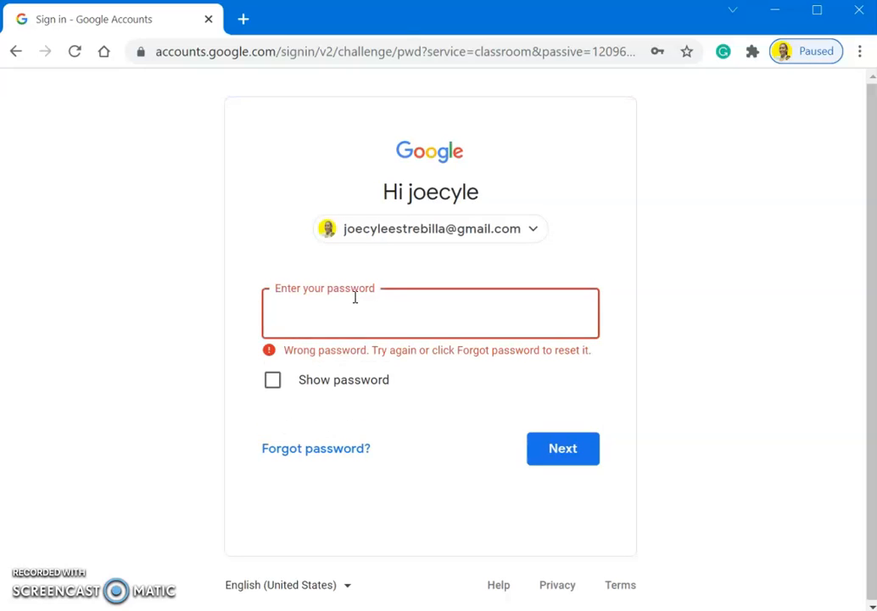
pyautogui.write('•••••••••')
pyautogui.press('Return')
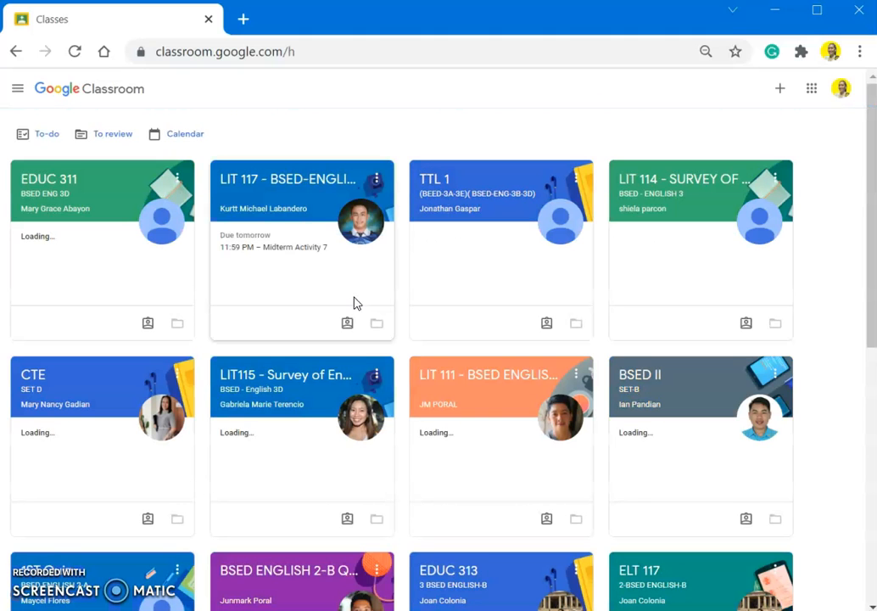
# - Choose Create class from the + menu and accept the personal-account notice
pyautogui.click(432, 132)
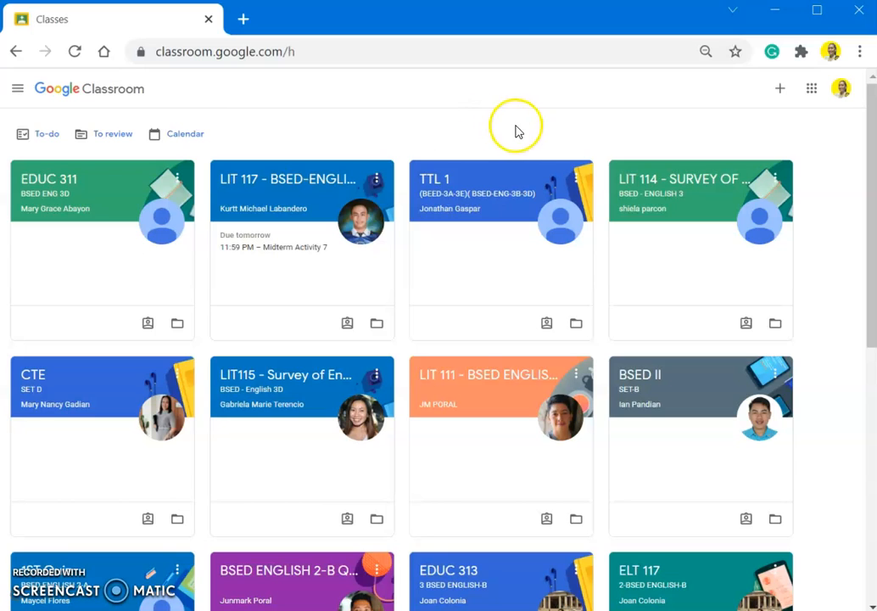
pyautogui.click(778, 95)
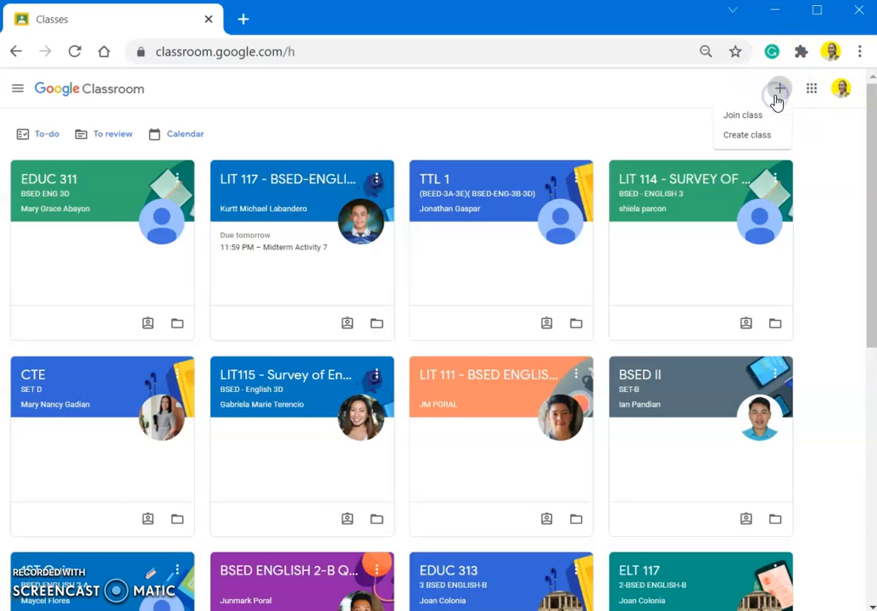
pyautogui.click(733, 141)
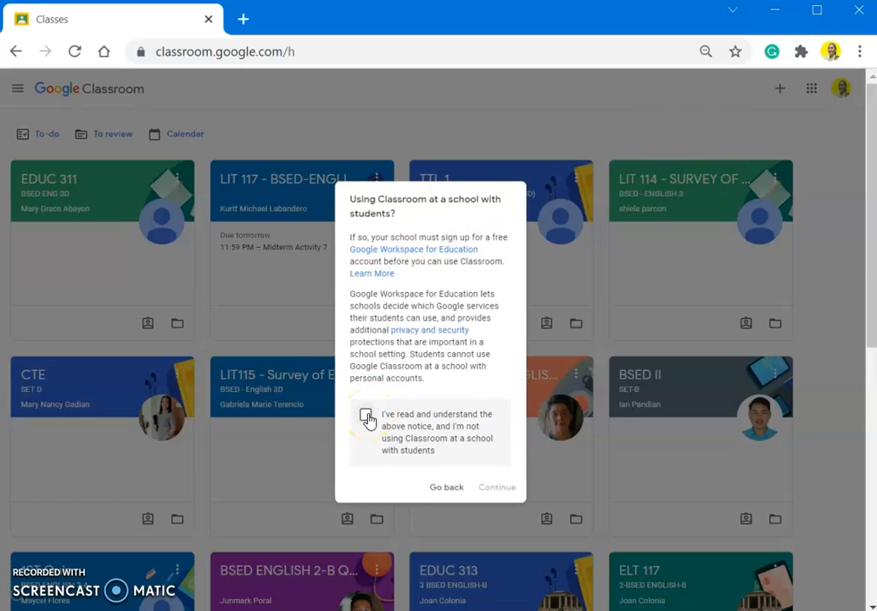
pyautogui.click(366, 416)
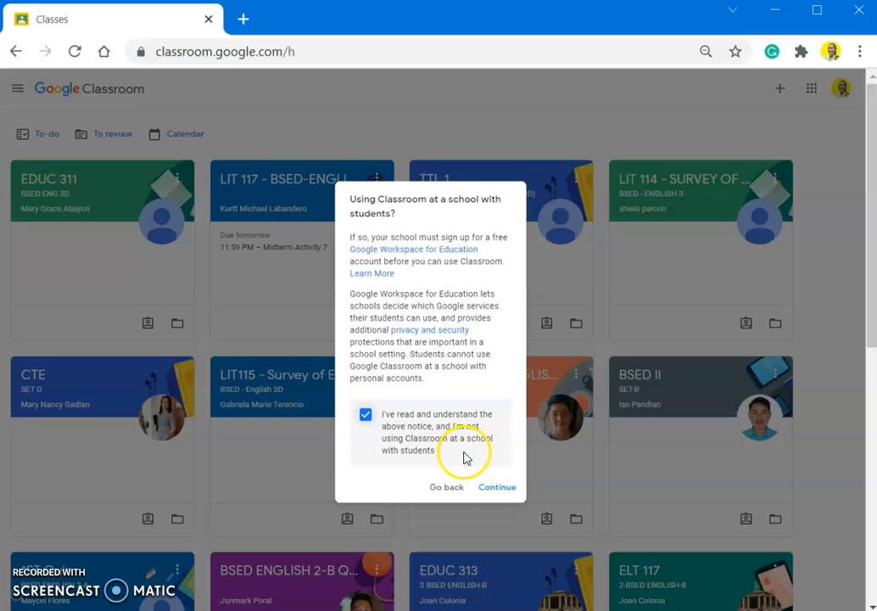
pyautogui.click(487, 487)
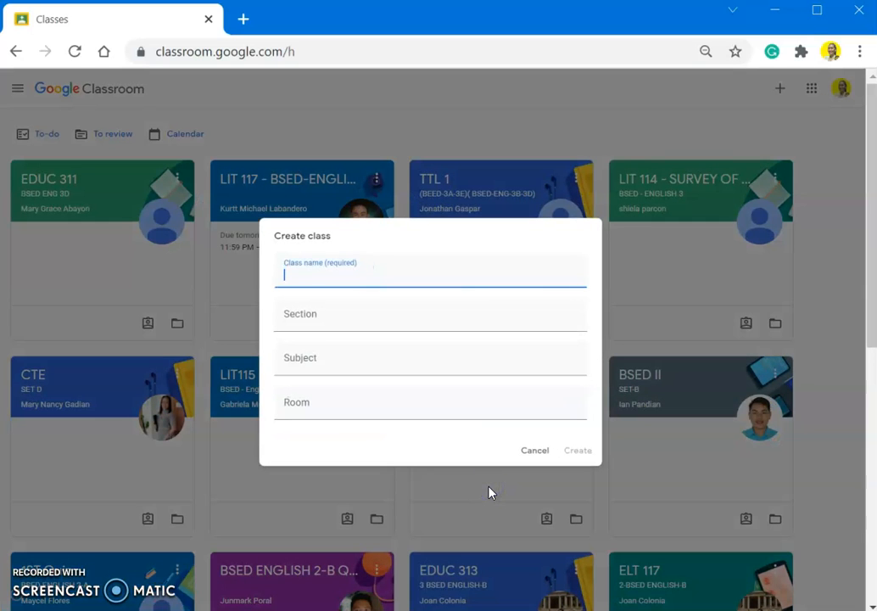
# - Start filling in the Class name field of the Create class form
pyautogui.click(441, 275)
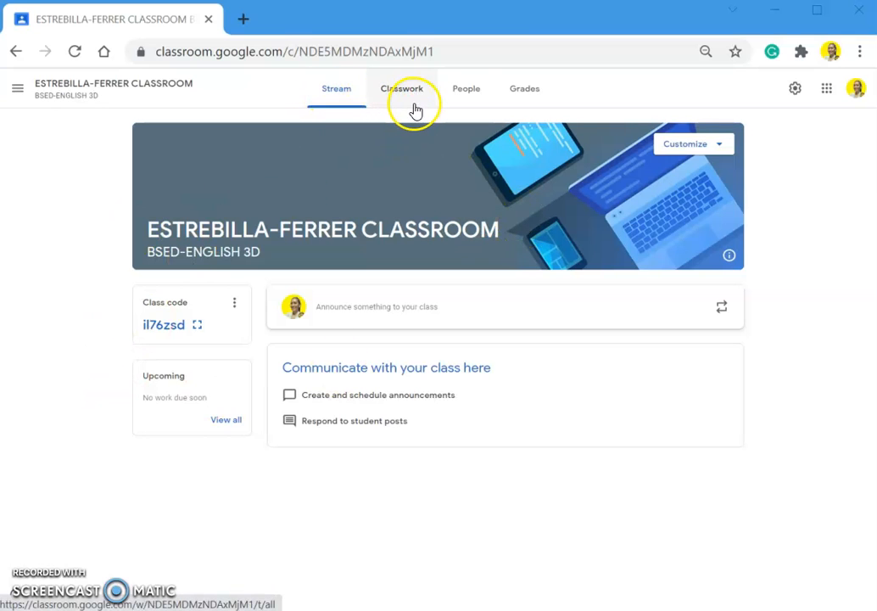
pyautogui.click(88, 250)
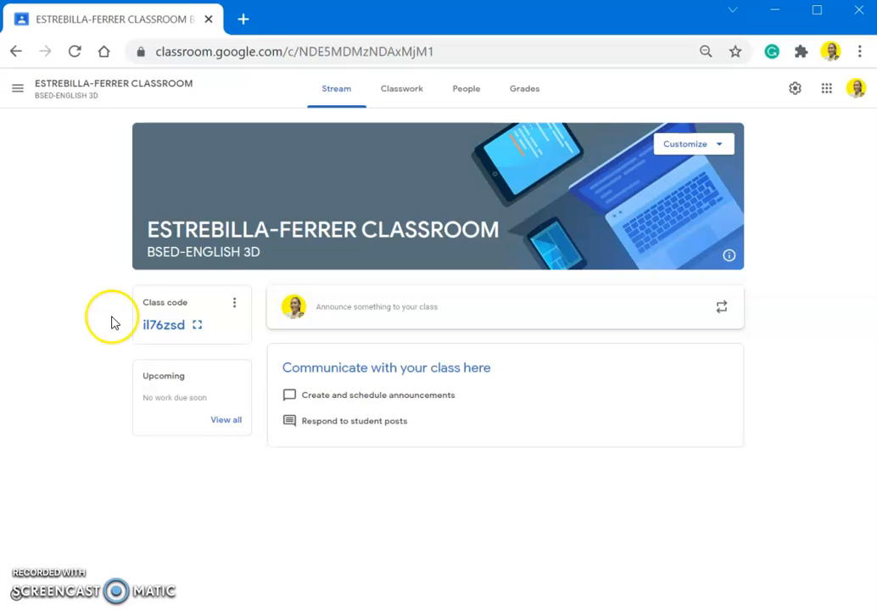
pyautogui.doubleClick(164, 326)
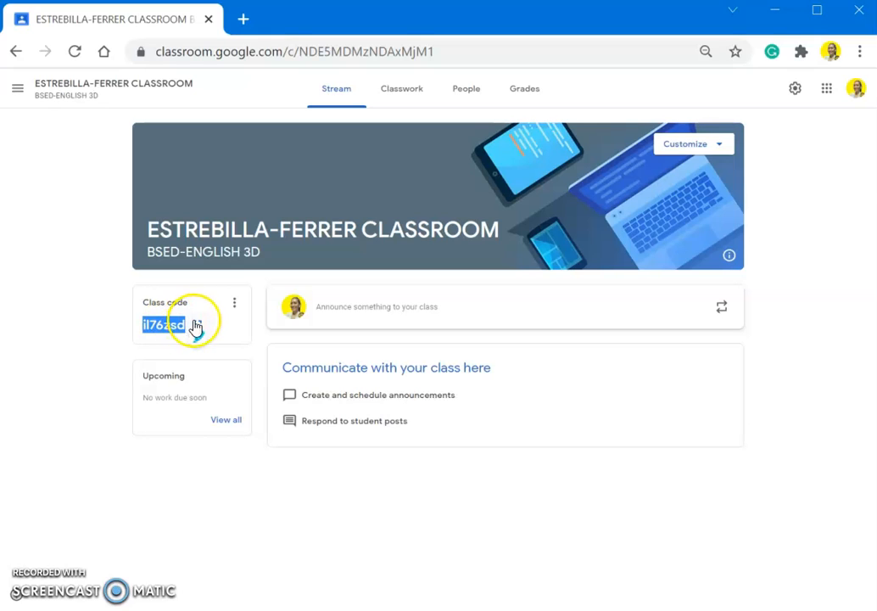
pyautogui.doubleClick(118, 355)
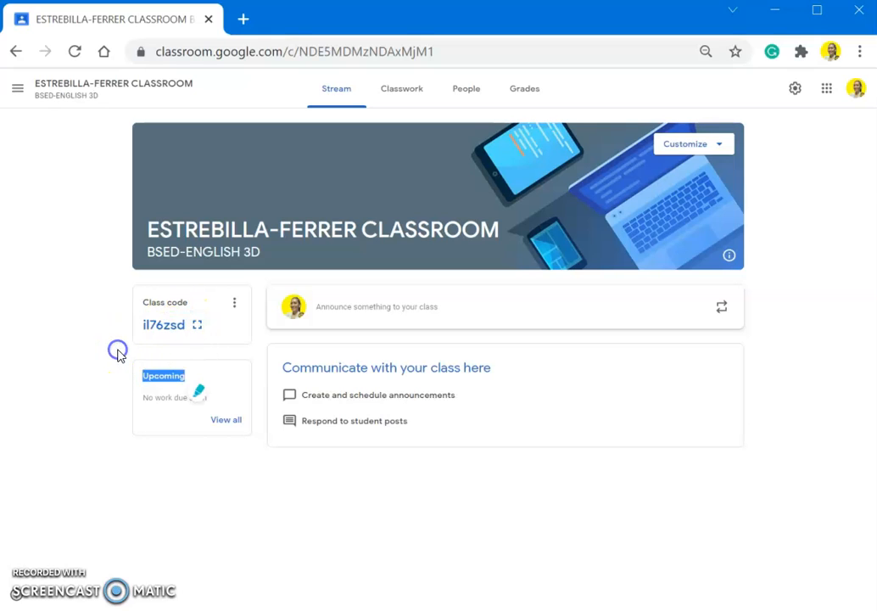
pyautogui.click(197, 325)
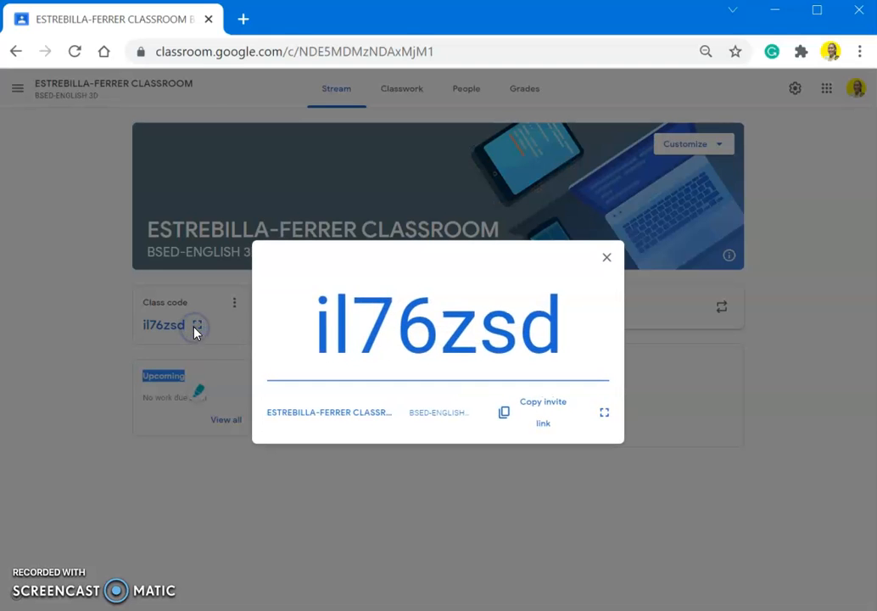
pyautogui.doubleClick(435, 301)
pyautogui.click(611, 259)
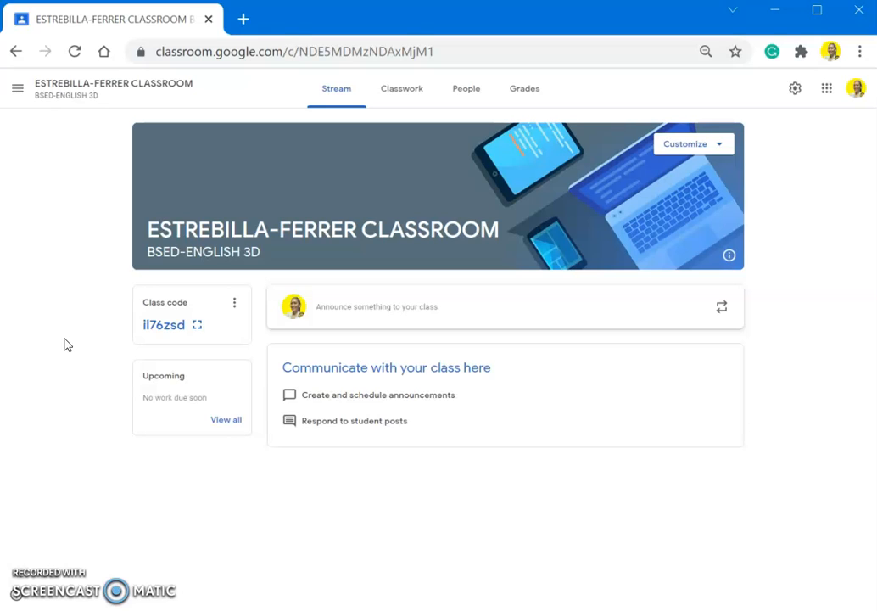
# - Create a new Quiz assignment from the Classwork page's Create menu
pyautogui.click(402, 89)
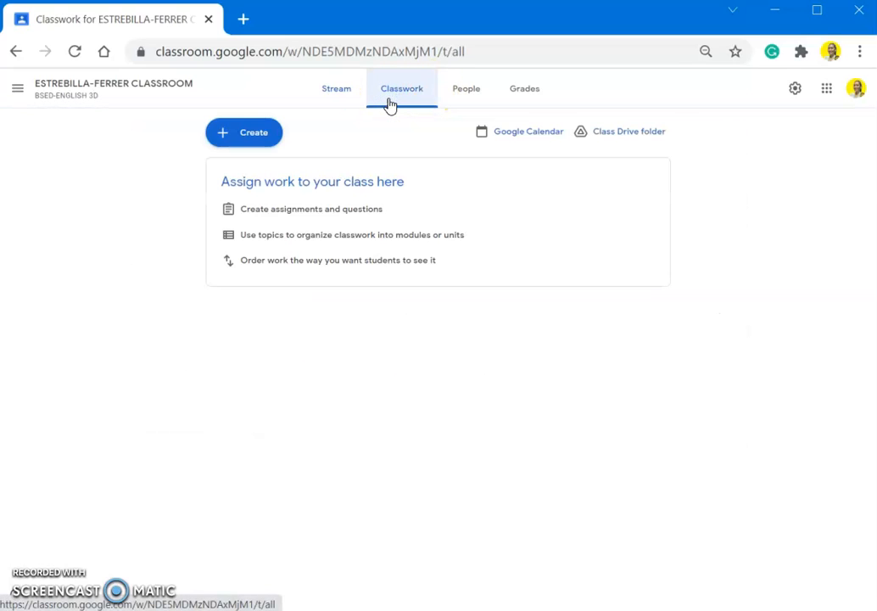
pyautogui.click(263, 133)
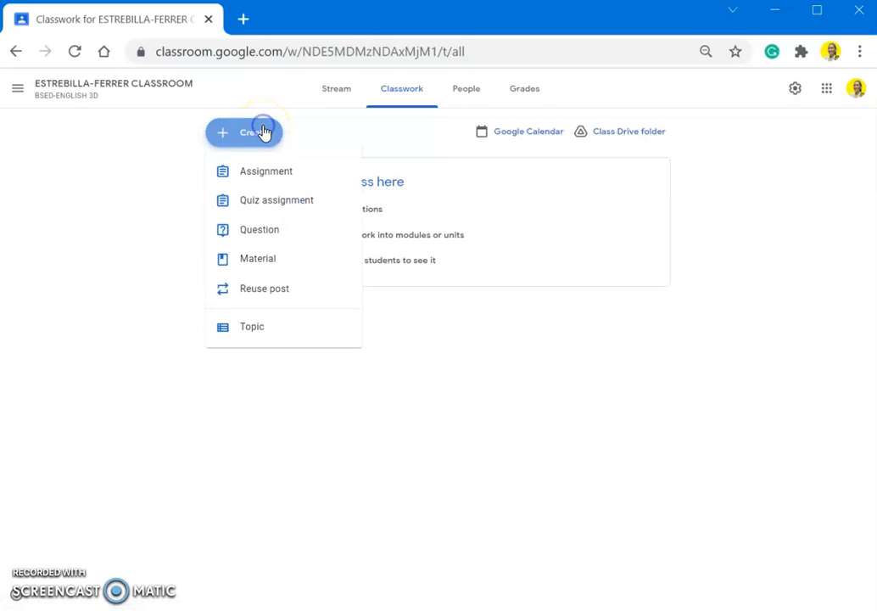
pyautogui.click(299, 200)
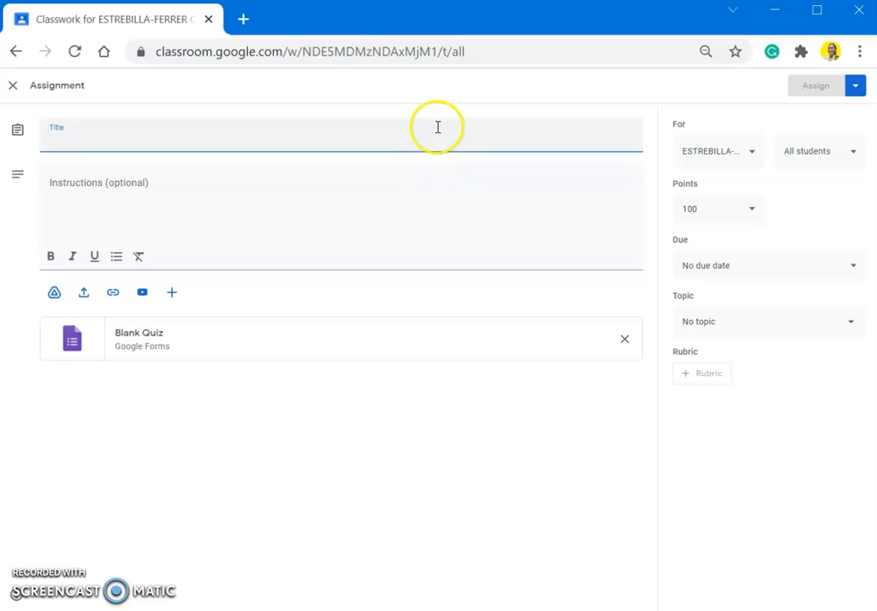
# - Review the quiz title, instructions, class and student recipients, keeping 100 points
pyautogui.click(392, 182)
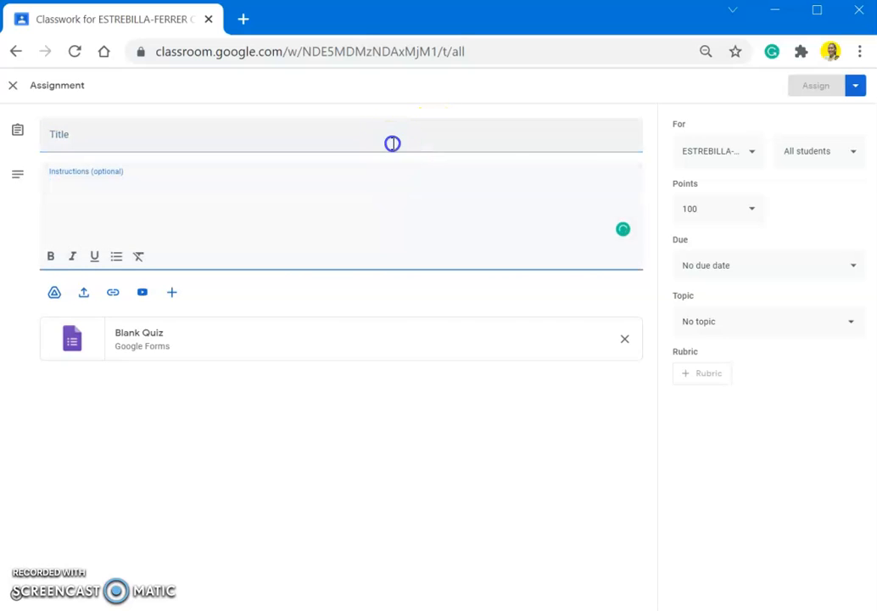
pyautogui.click(392, 143)
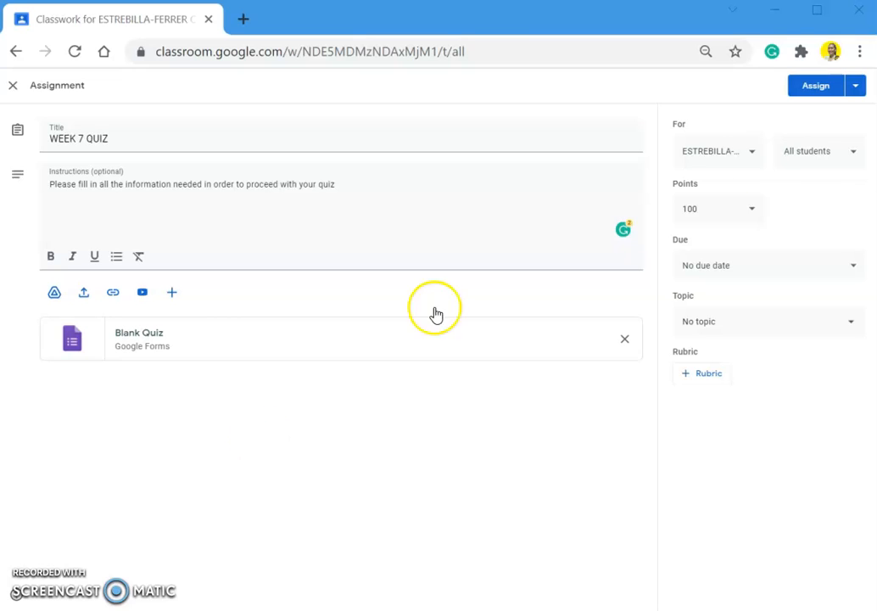
pyautogui.click(753, 160)
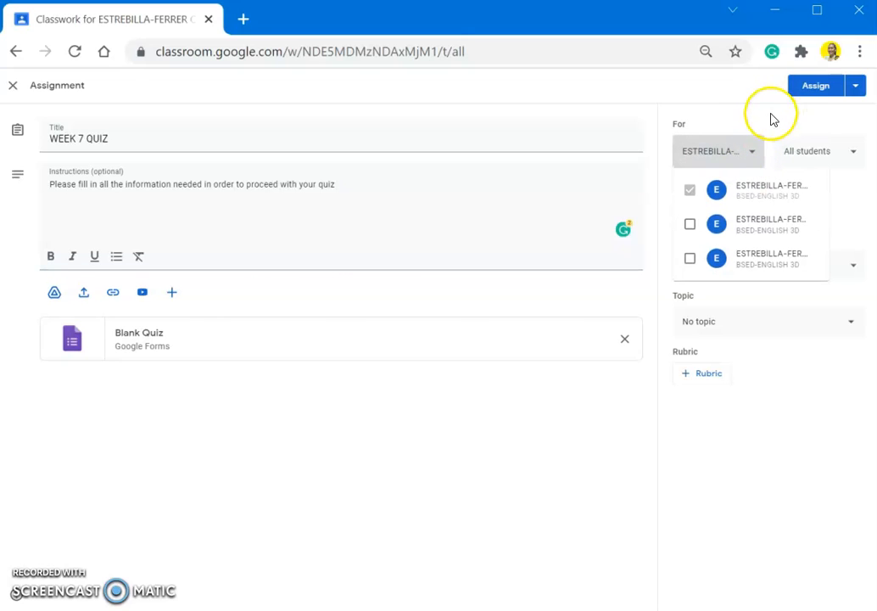
pyautogui.click(750, 153)
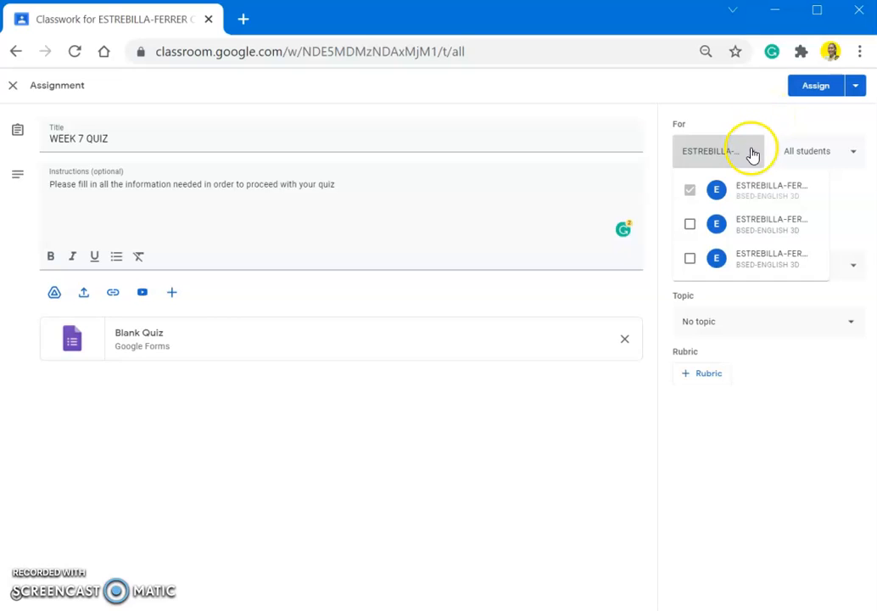
pyautogui.click(852, 155)
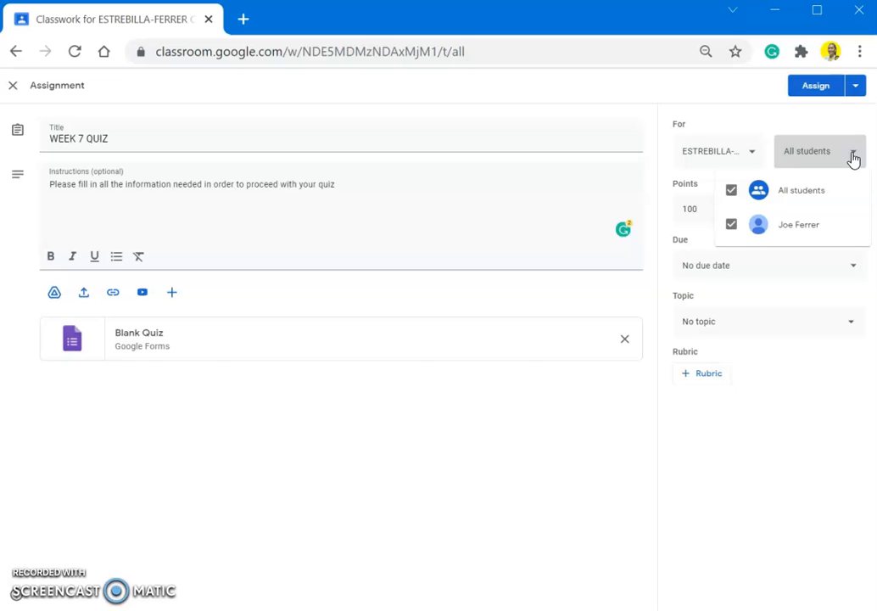
pyautogui.click(760, 126)
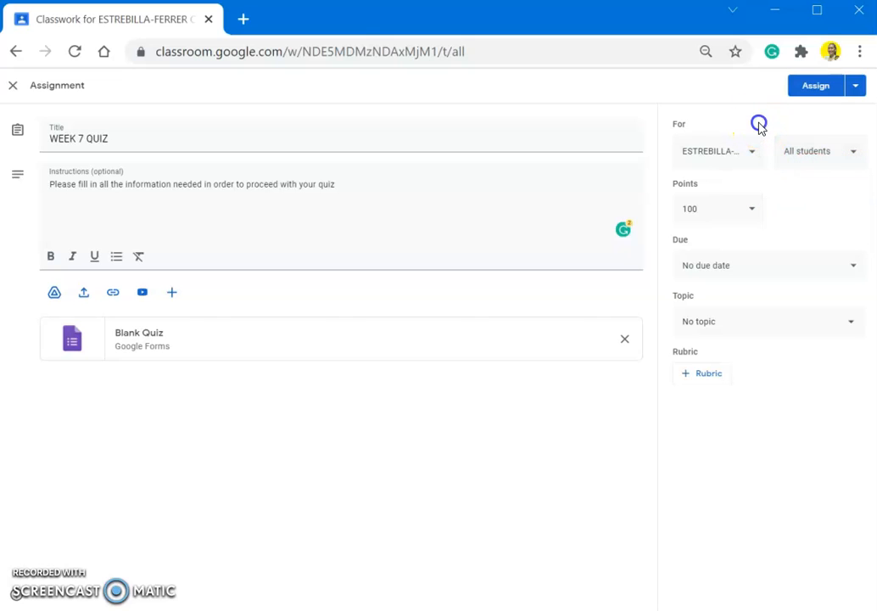
pyautogui.click(750, 211)
pyautogui.click(788, 209)
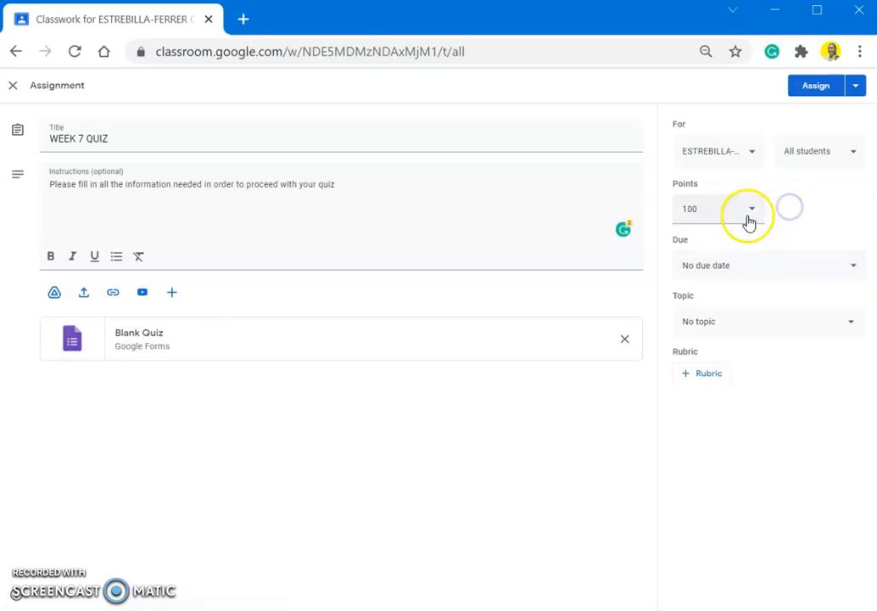
# - Set the quiz due date to Tue, Nov 2
pyautogui.click(735, 265)
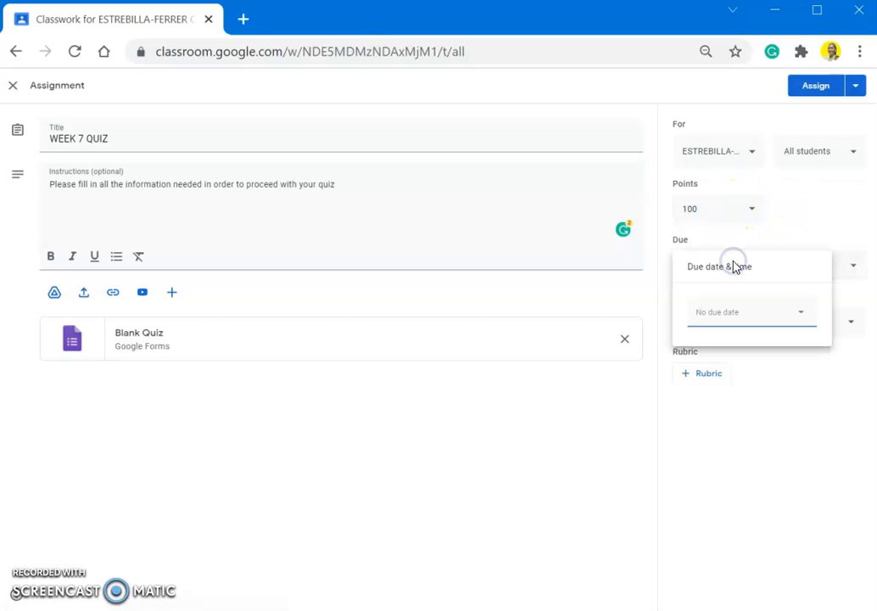
pyautogui.click(715, 314)
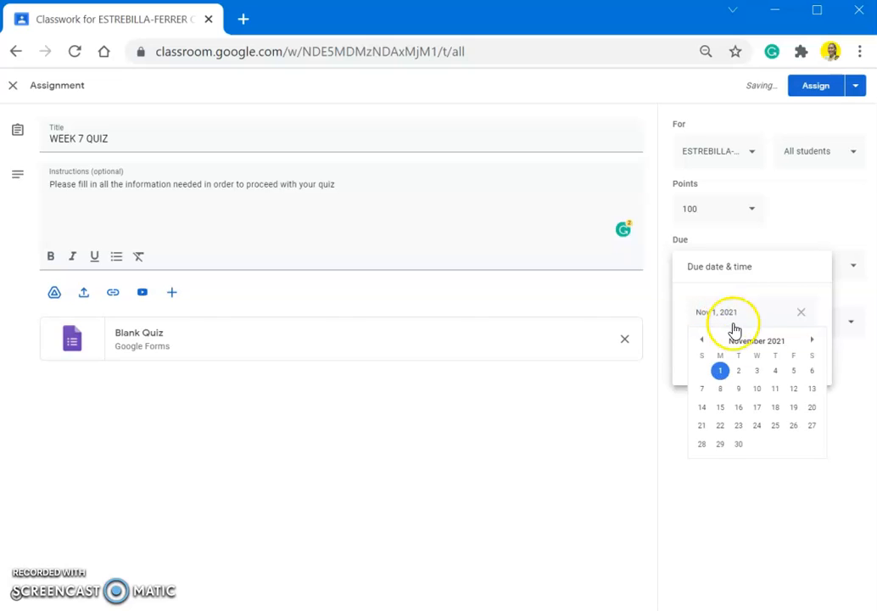
pyautogui.click(738, 372)
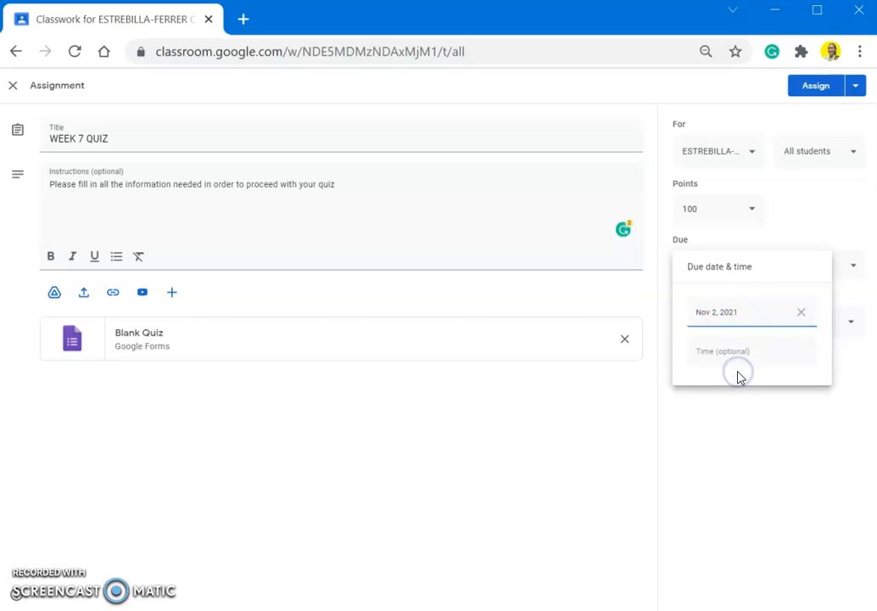
pyautogui.click(851, 222)
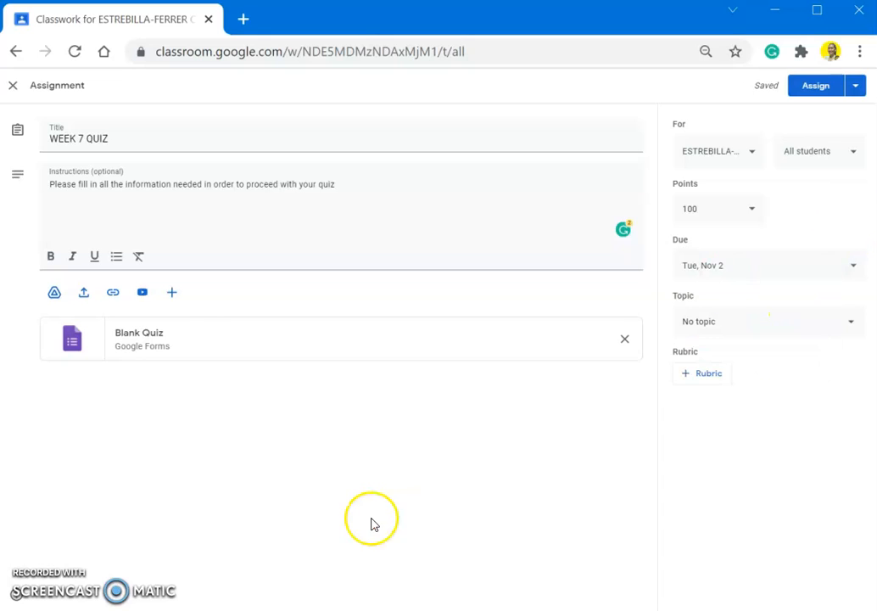
# - File the quiz under a new topic named WEEK7
pyautogui.click(759, 321)
pyautogui.click(731, 352)
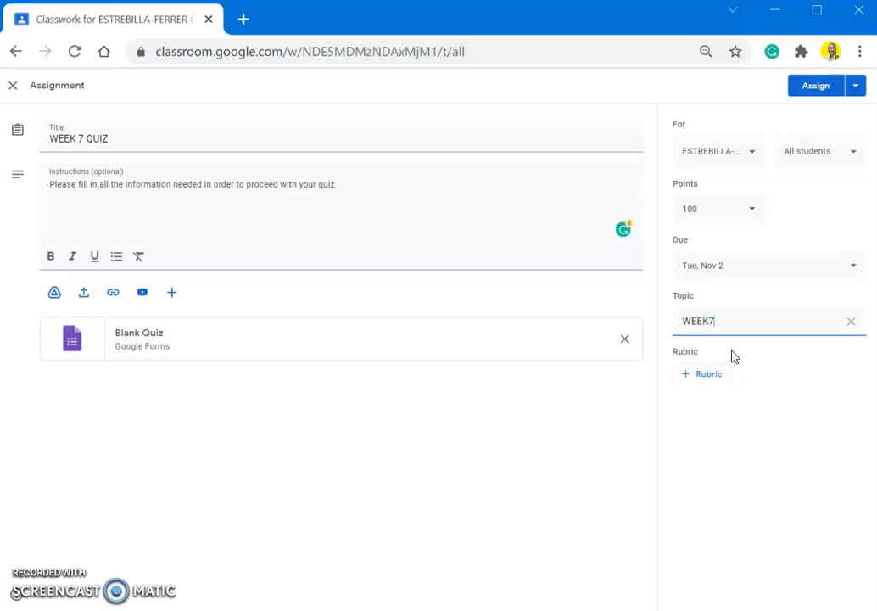
pyautogui.click(636, 411)
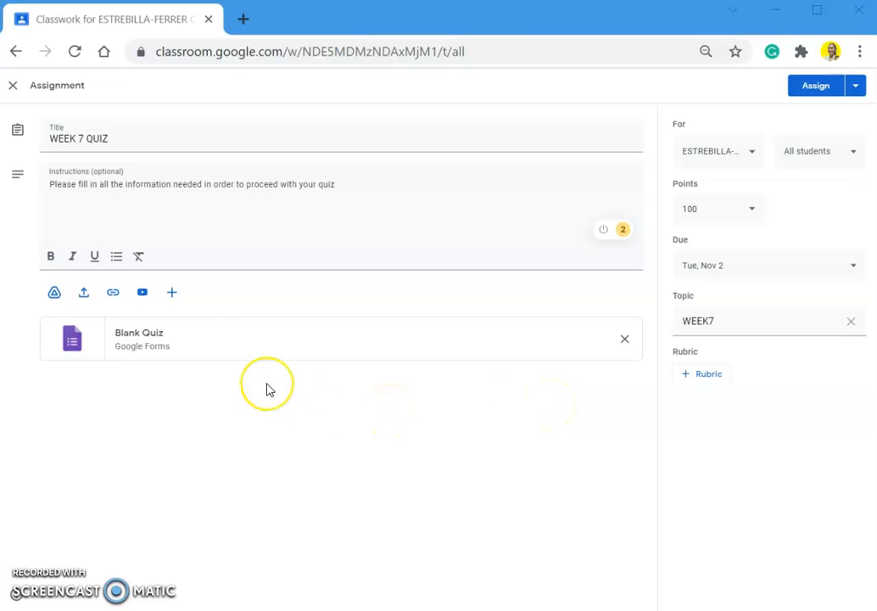
# - Open the attached Blank Quiz in Google Forms and select its title
pyautogui.click(197, 351)
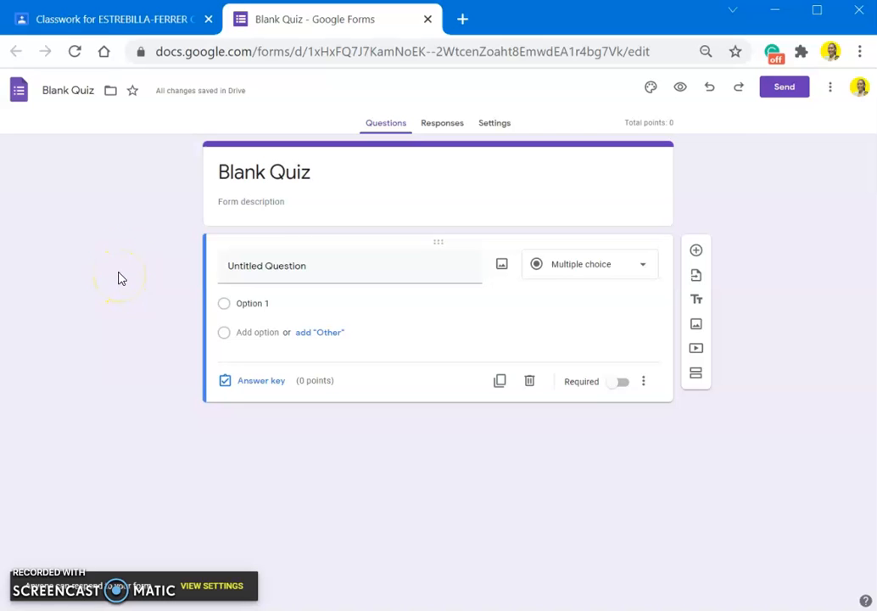
pyautogui.tripleClick(307, 175)
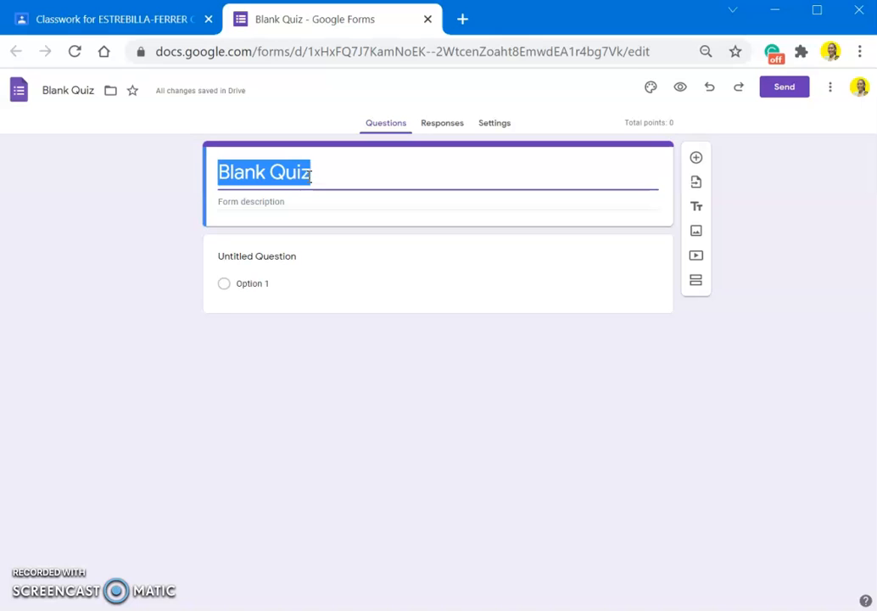
# - Retitle the form WEEK 7 QUIZ and copy the new title
pyautogui.write('WEEK ')
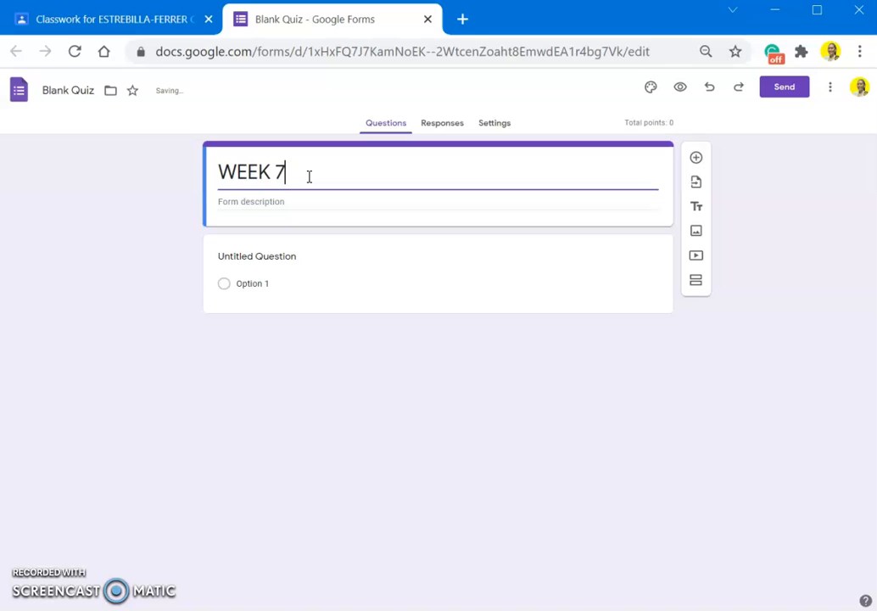
pyautogui.write('7 WE')
pyautogui.press('BackSpace')
pyautogui.press('BackSpace')
pyautogui.write('QUIZ')
pyautogui.click(77, 90)
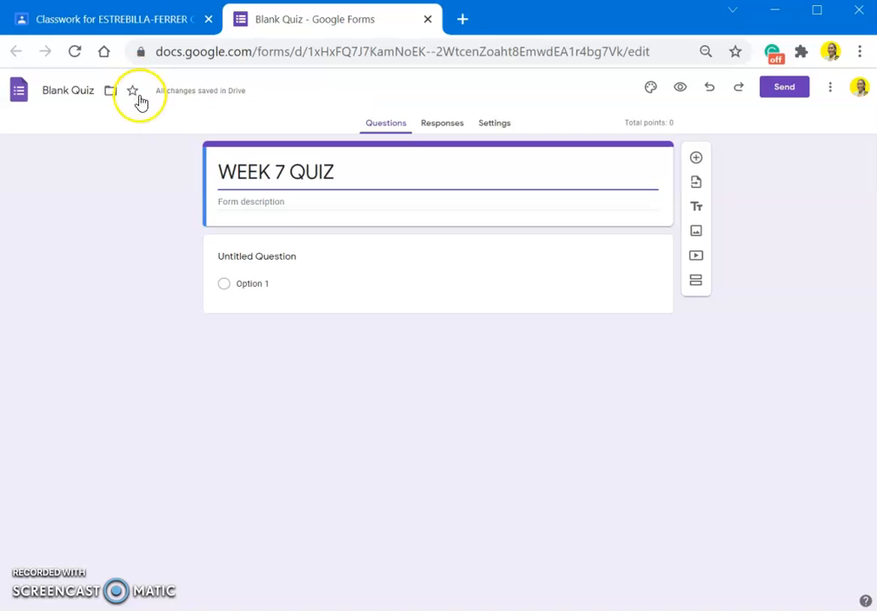
pyautogui.click(286, 173)
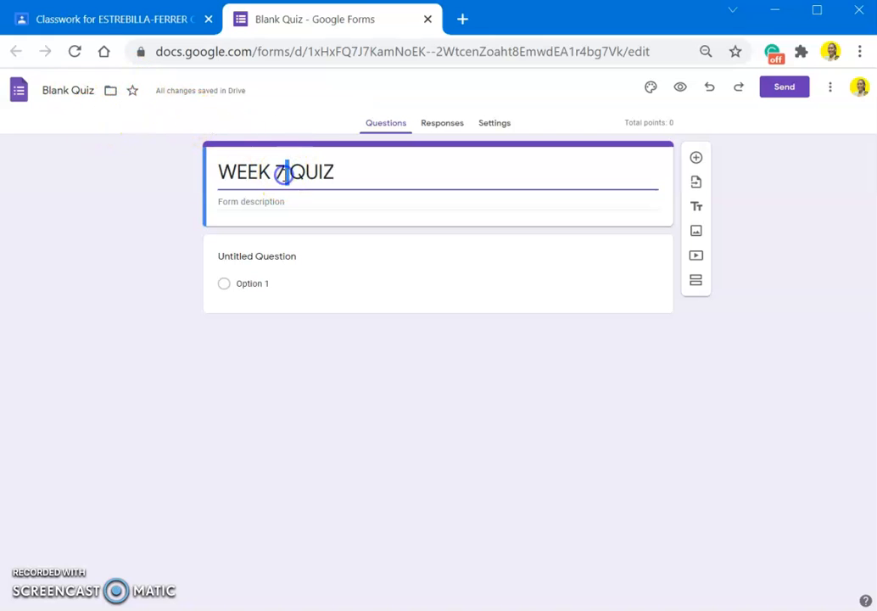
pyautogui.tripleClick(286, 172)
pyautogui.hotkey('ctrl', 'c')
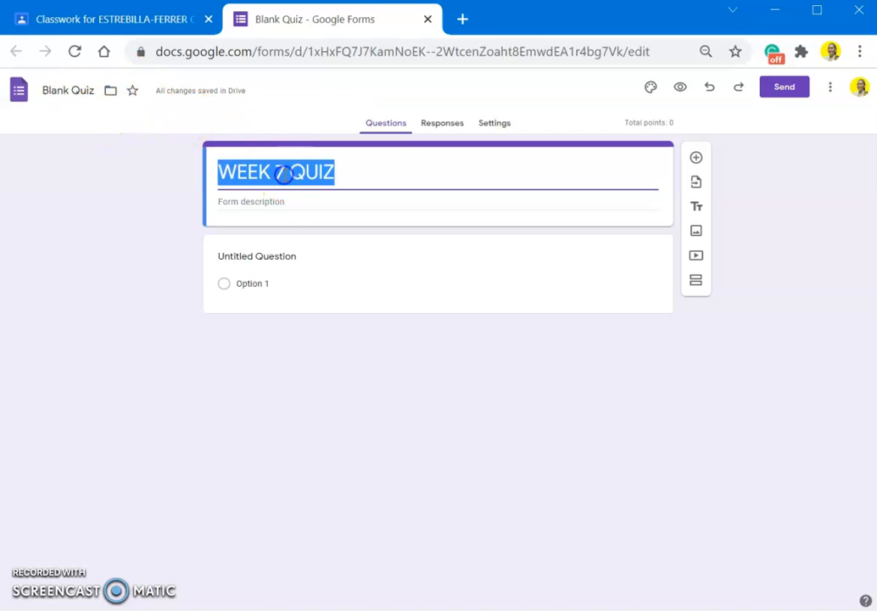
# - Rename the file from Blank Quiz to WEEK 7 QUIZ, leaving the description empty
pyautogui.click(65, 89)
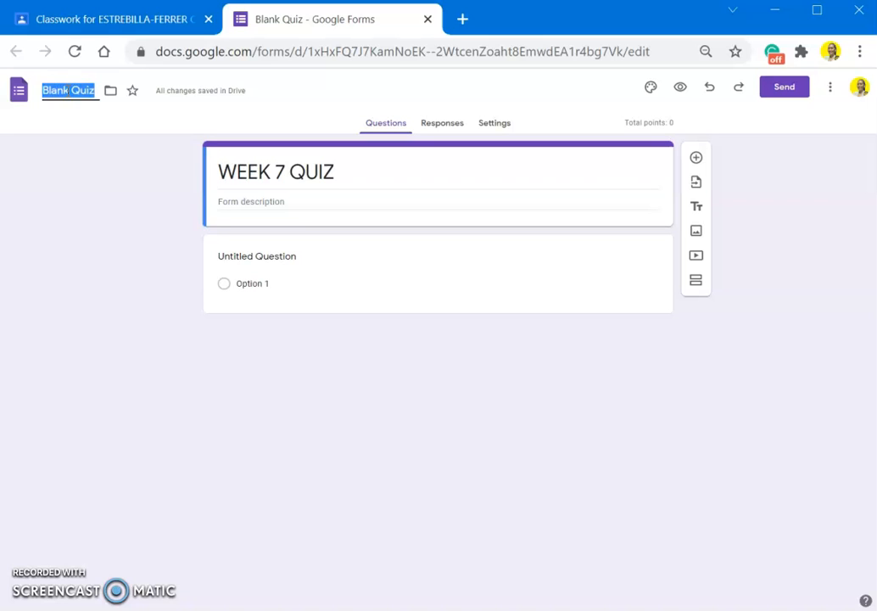
pyautogui.hotkey('ctrl', 'v')
pyautogui.click(83, 185)
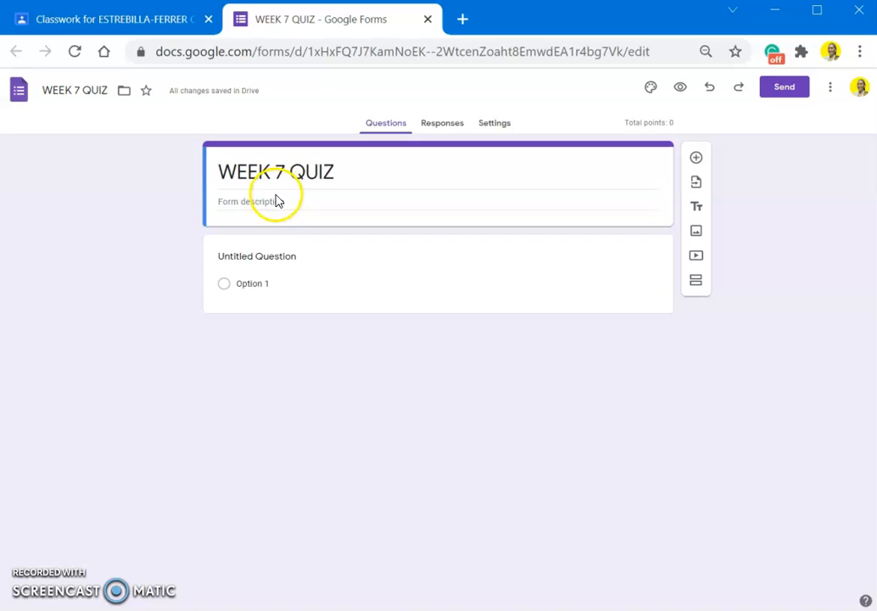
pyautogui.click(318, 202)
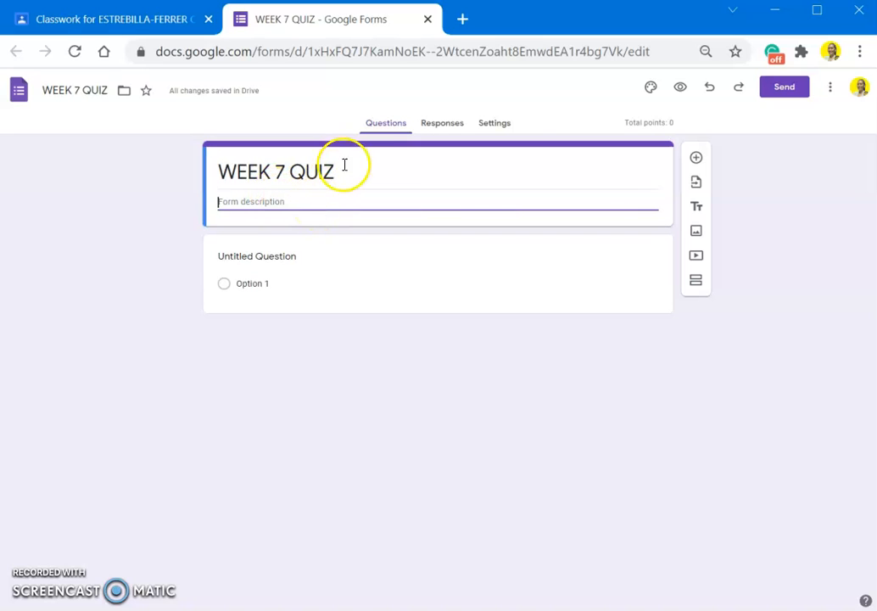
pyautogui.click(151, 288)
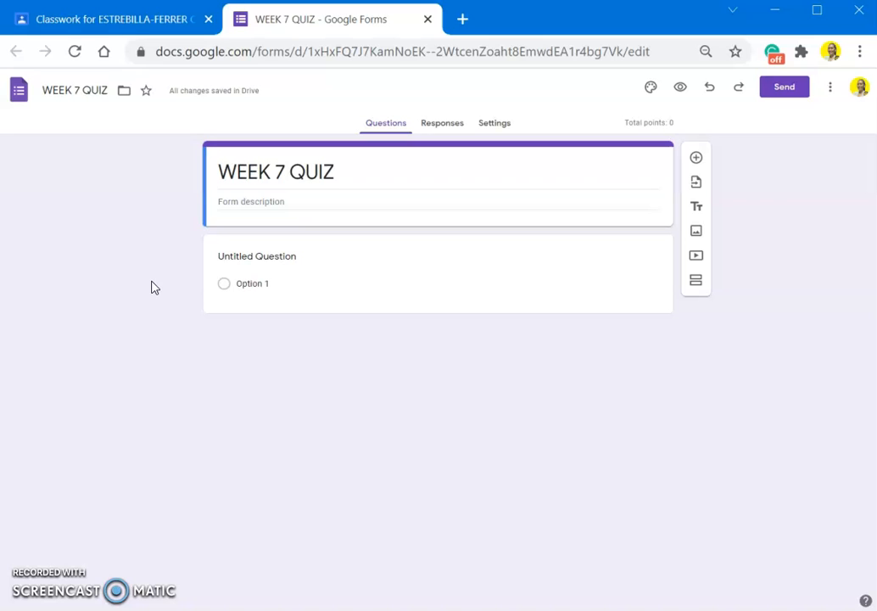
# - Change the first question from Multiple choice to Short answer
pyautogui.click(426, 253)
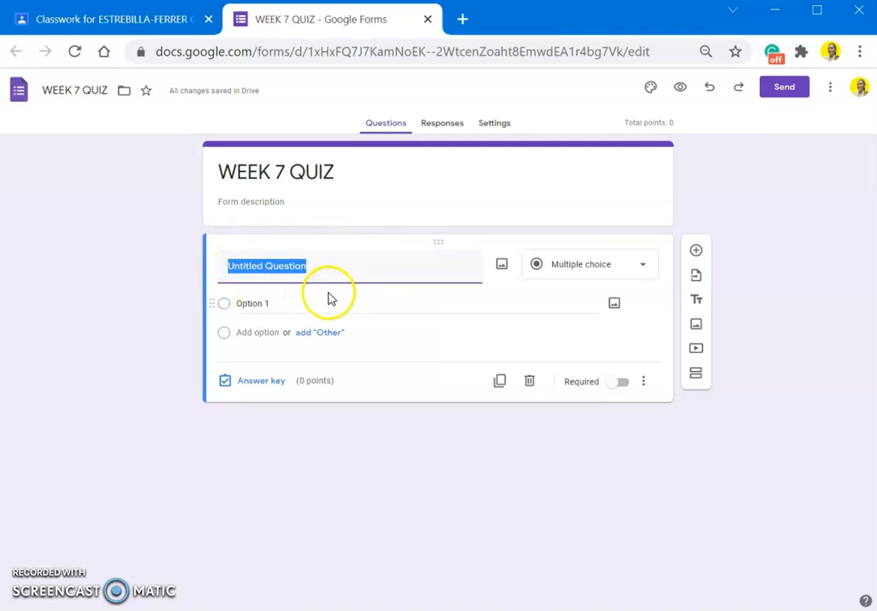
pyautogui.click(583, 266)
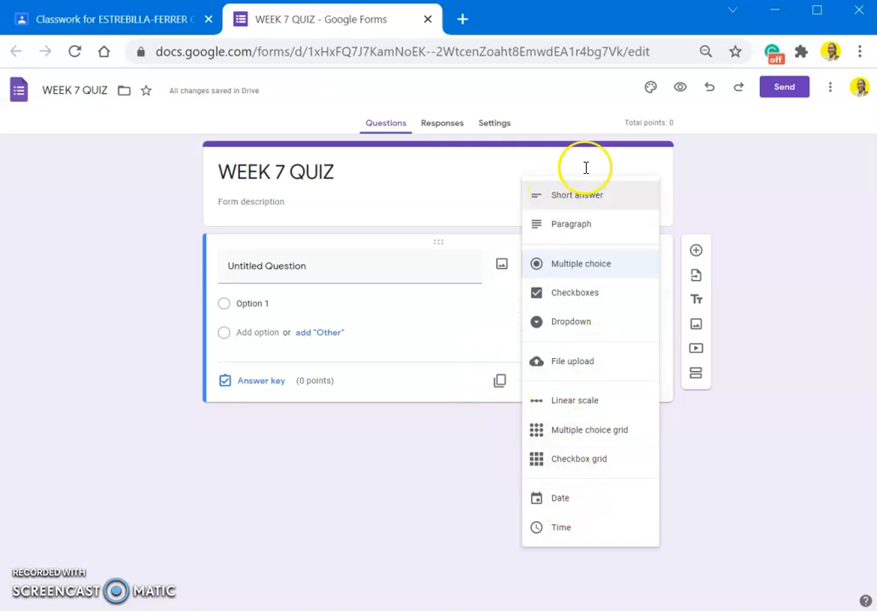
pyautogui.click(553, 273)
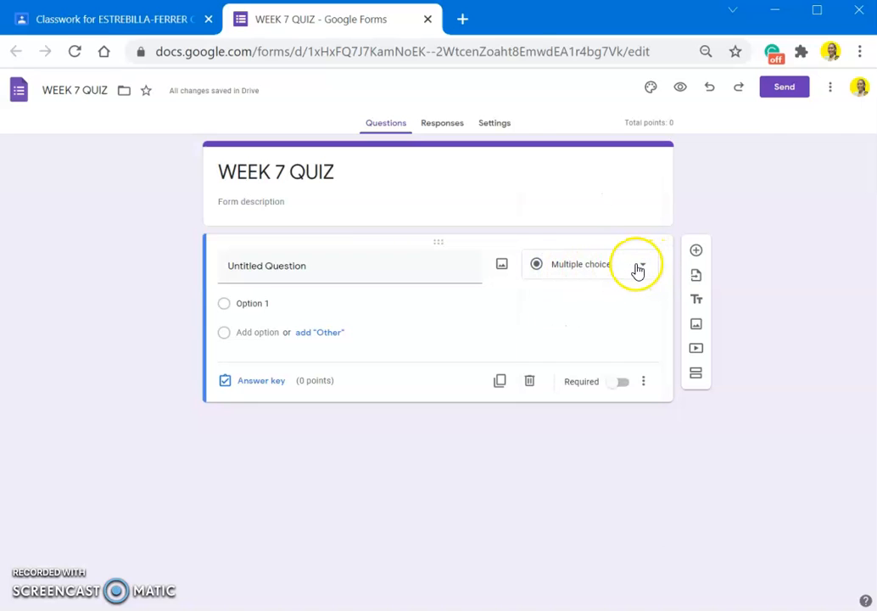
pyautogui.click(638, 270)
pyautogui.click(613, 194)
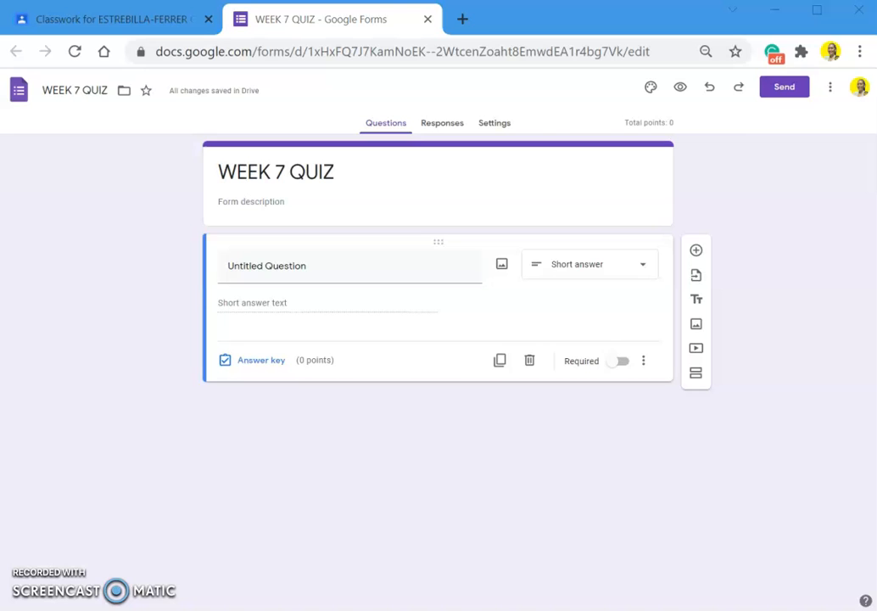
# - Word question 1 as a full-name-in-capitals request with an example name, and make it required
pyautogui.click(348, 259)
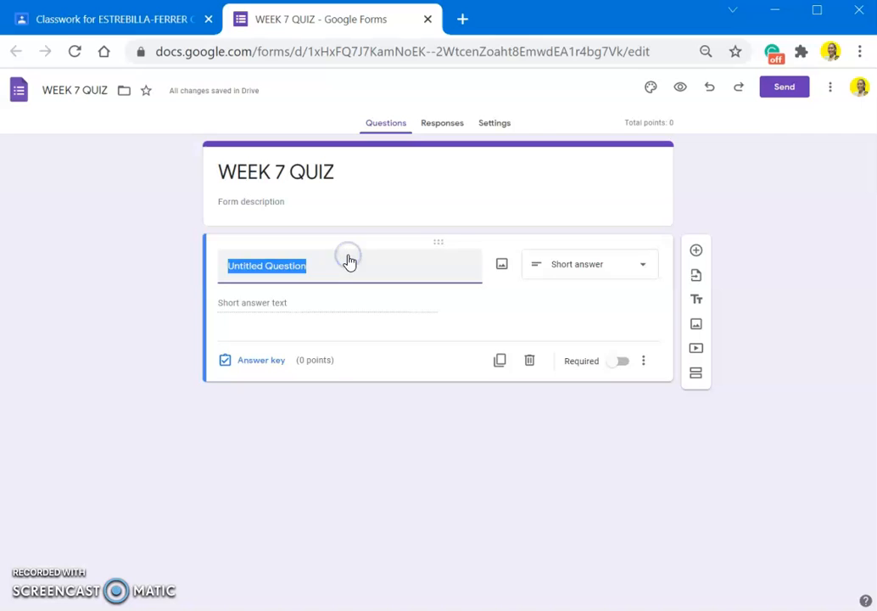
pyautogui.write('Write your last name, first name, middle initial(if applicable) in capitalized form.')
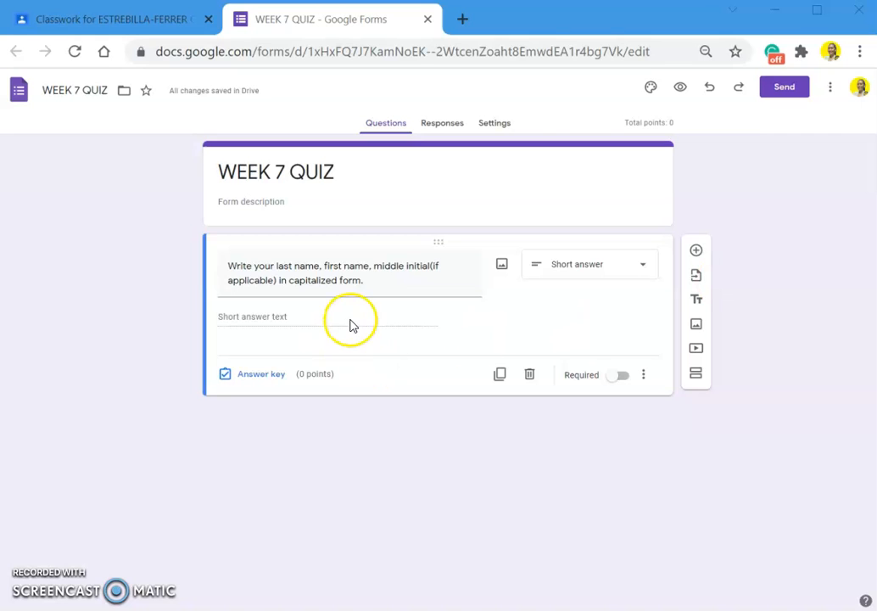
pyautogui.click(381, 286)
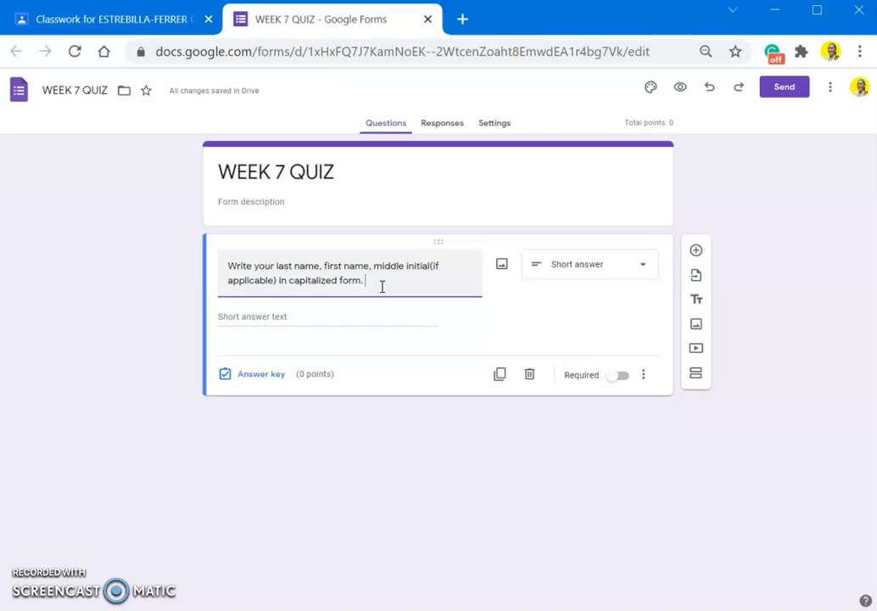
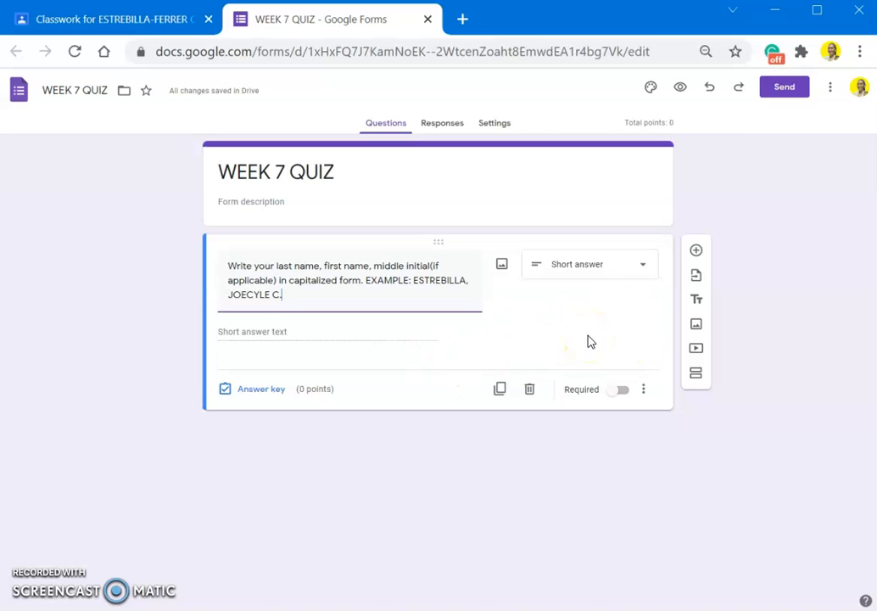
pyautogui.click(619, 390)
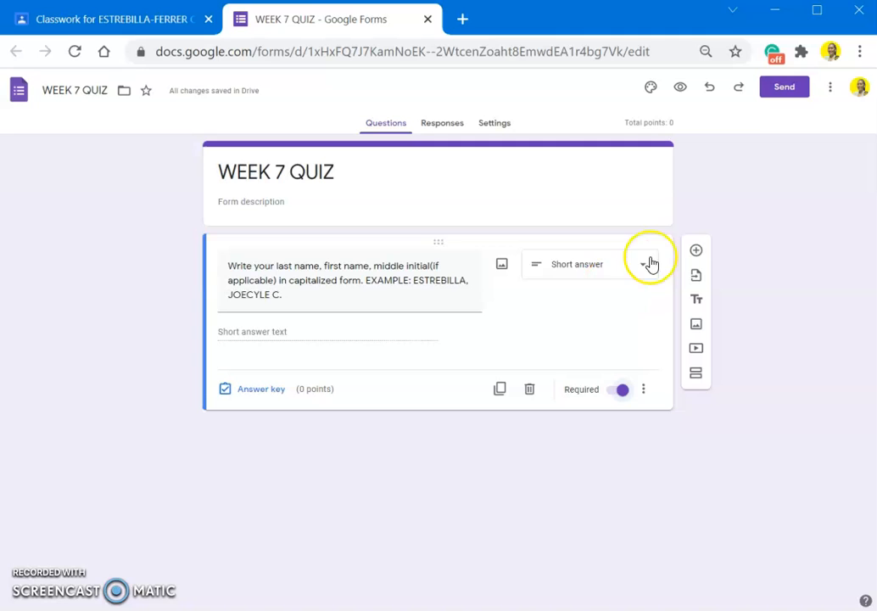
# - Add a second question and set its type to Short answer
pyautogui.click(697, 252)
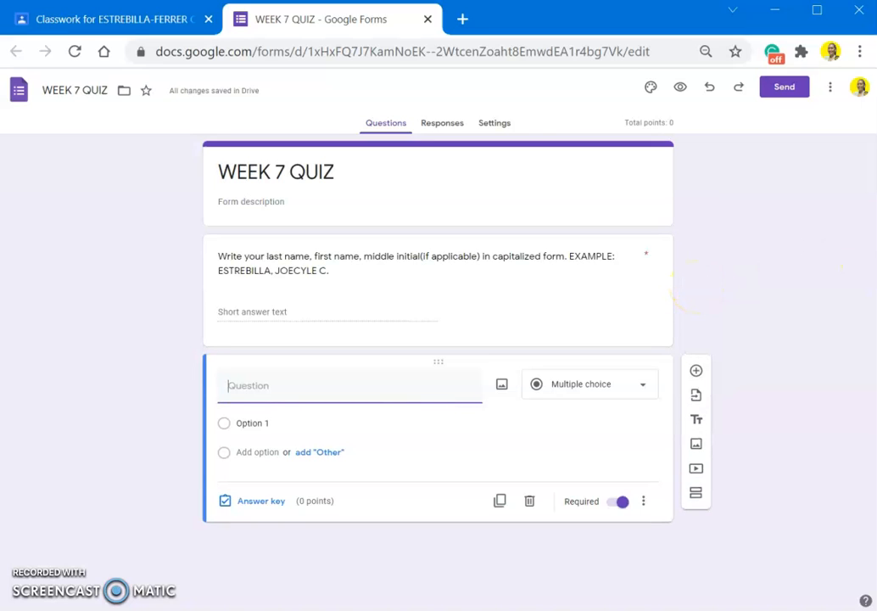
pyautogui.click(580, 391)
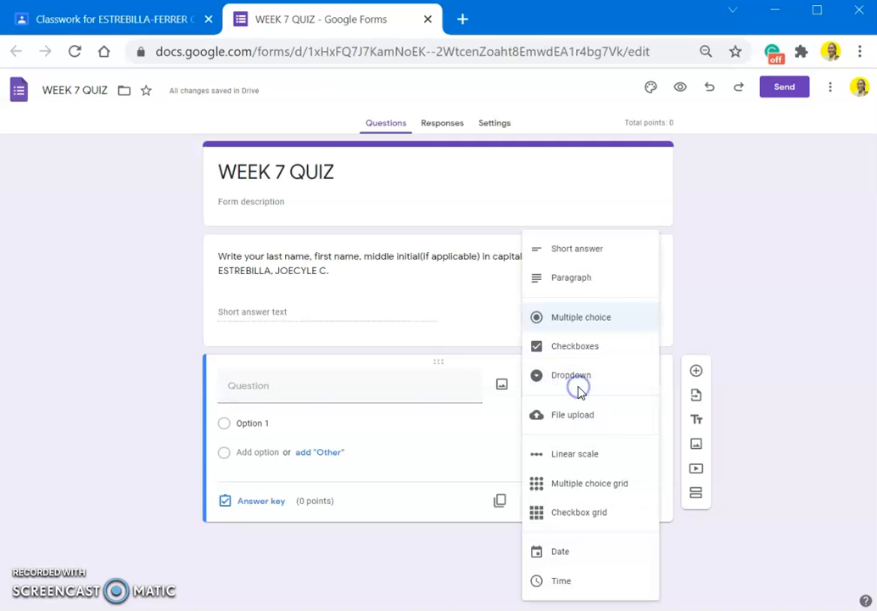
pyautogui.click(590, 251)
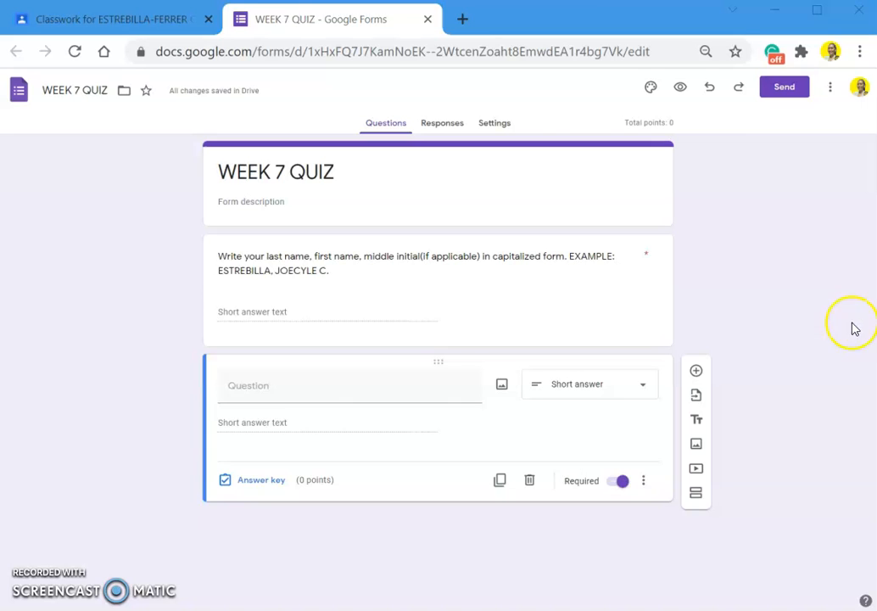
# - Word it as the course, year and set question, then add Section 2
pyautogui.click(472, 387)
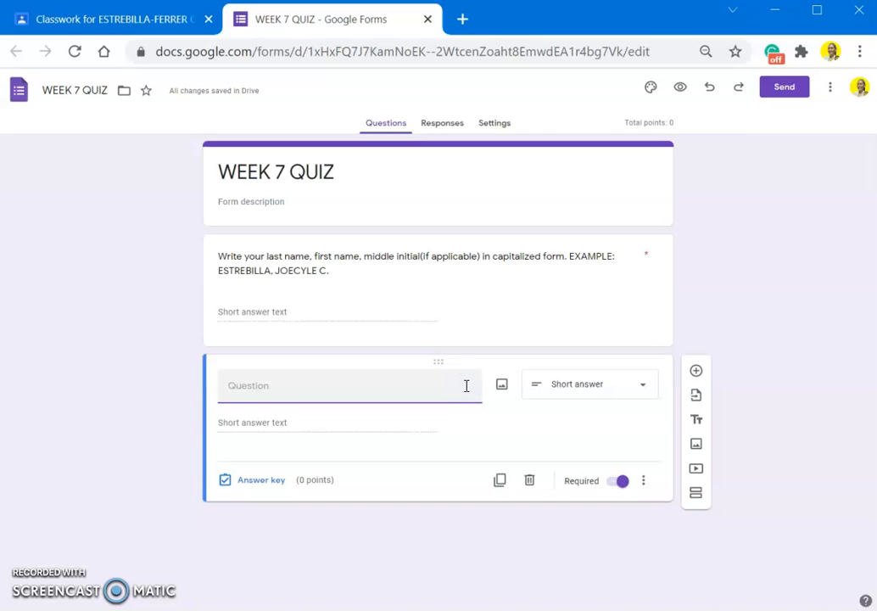
pyautogui.write('COURSE, YEAR, AND SET(capitalized form)EXAMPLE: BSED ENGLISH 3-D')
pyautogui.click(370, 403)
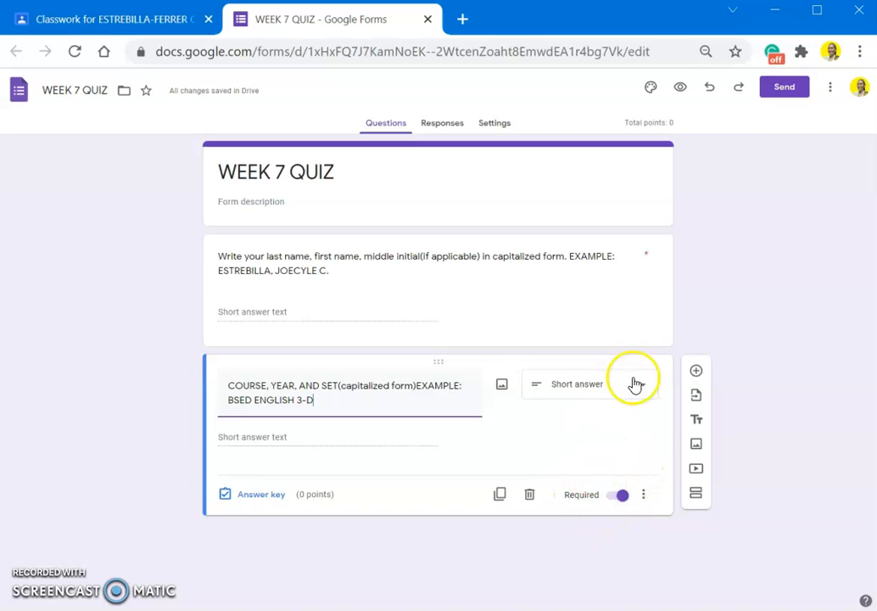
pyautogui.click(732, 341)
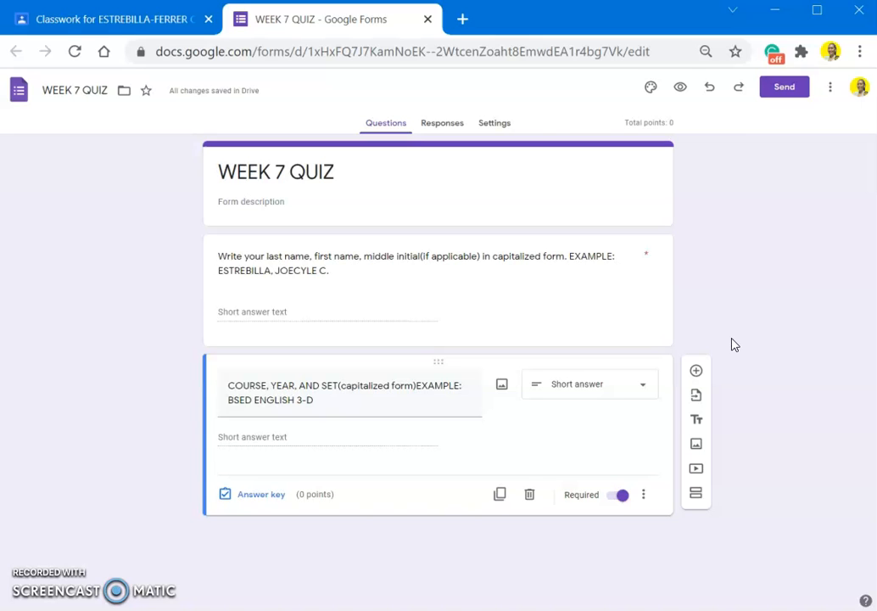
pyautogui.click(695, 494)
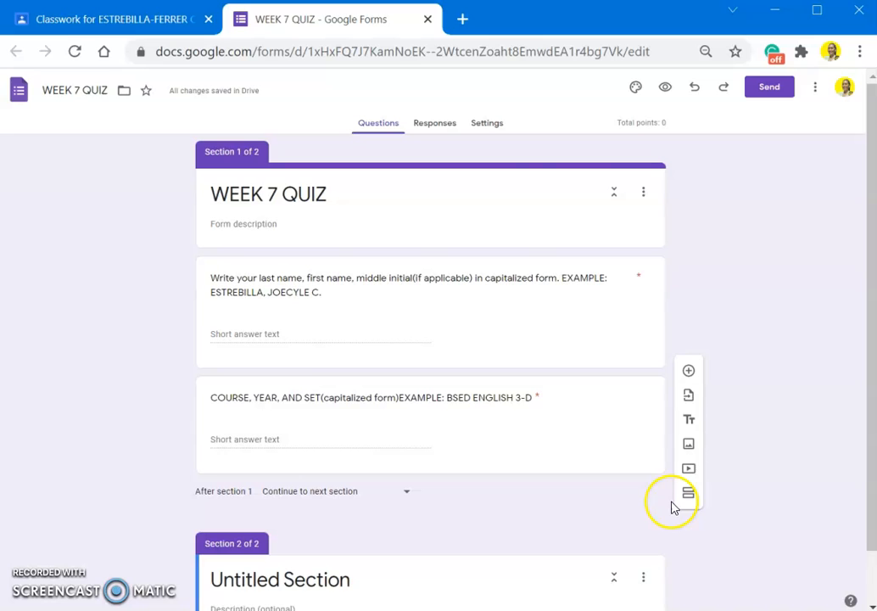
# - Replace section 2's 'Untitled Section' title with the general directions: read questions and instructions carefully before answering
pyautogui.scroll(-1, 666, 512)
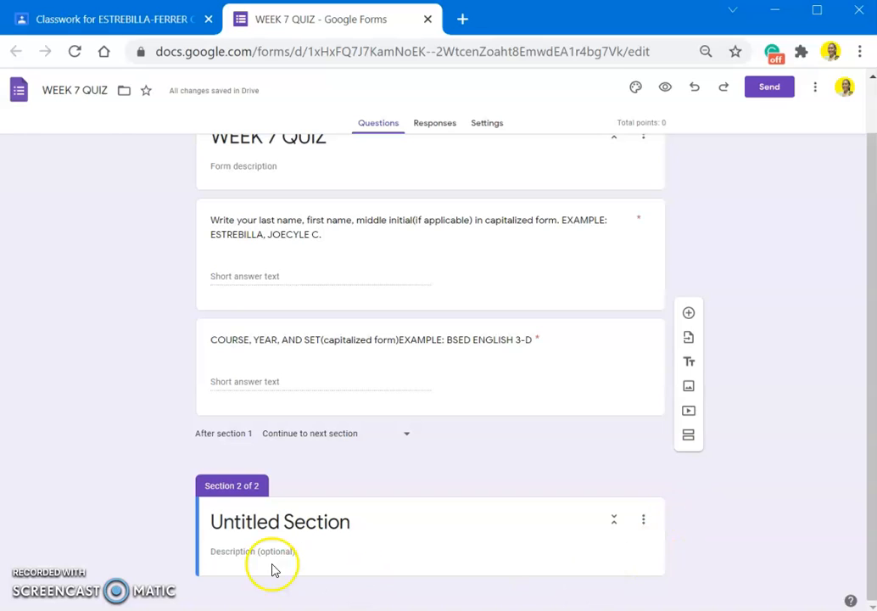
pyautogui.click(681, 520)
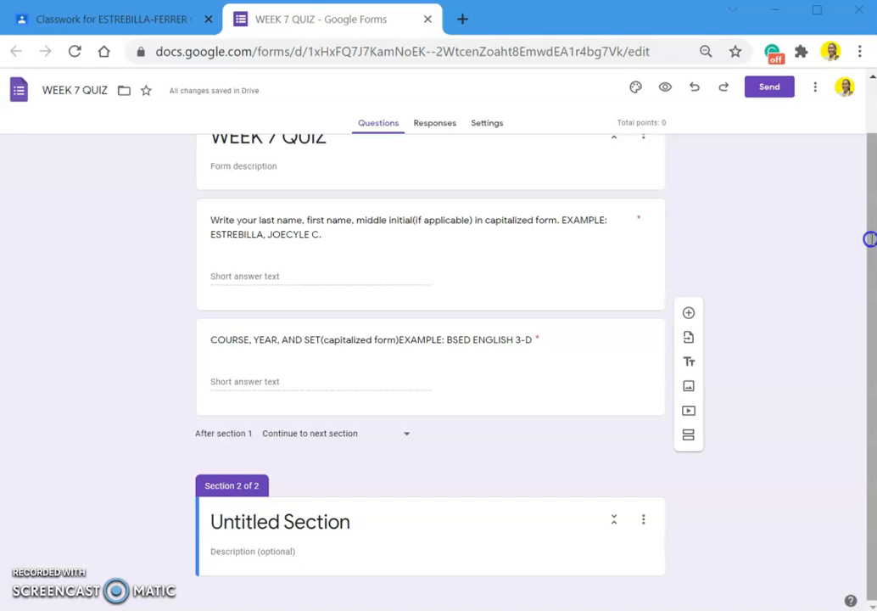
pyautogui.click(358, 525)
pyautogui.write('General Directions: Read the question and instructions carefully before answering the quiz.')
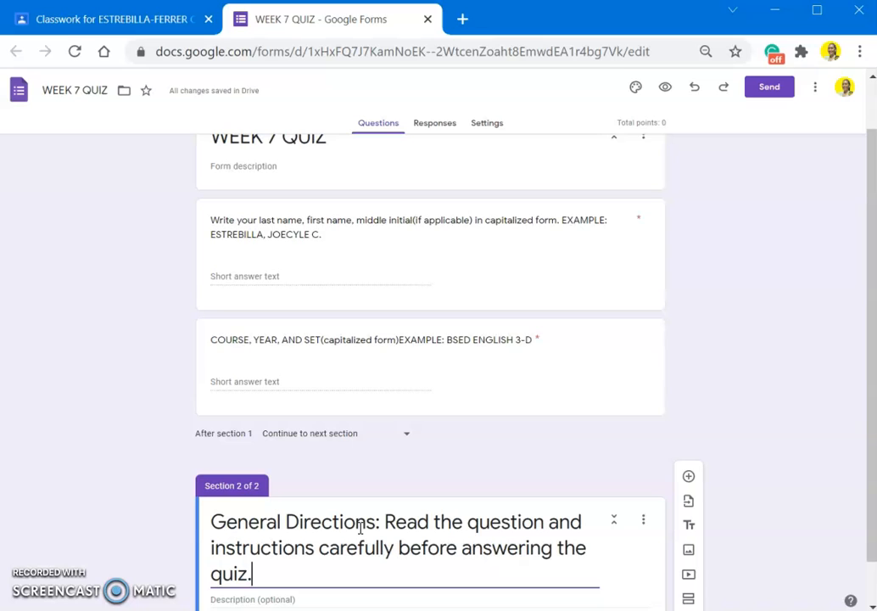
pyautogui.scroll(-1, 412, 507)
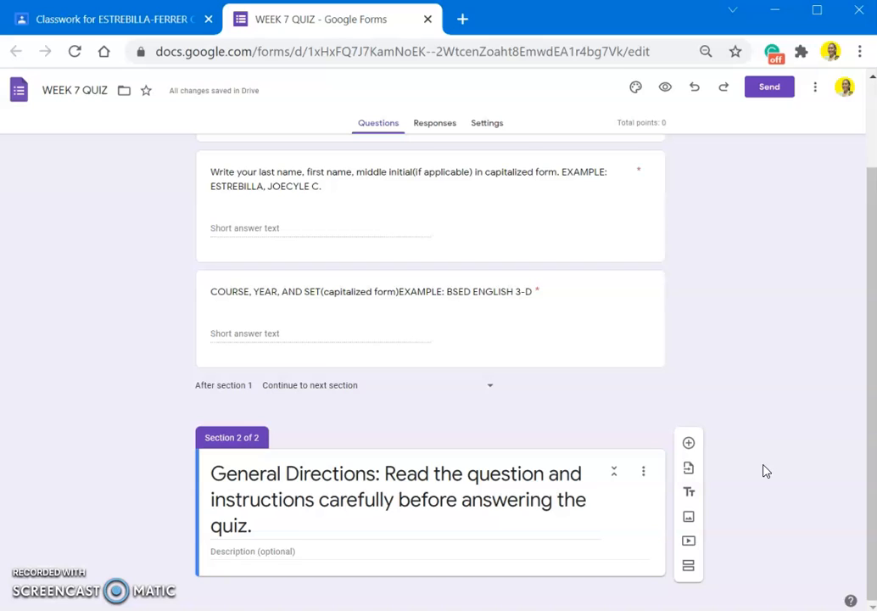
# - Add section 3 titled with the choose-the-best-answer instructions, plus a blank multiple-choice question
pyautogui.click(692, 567)
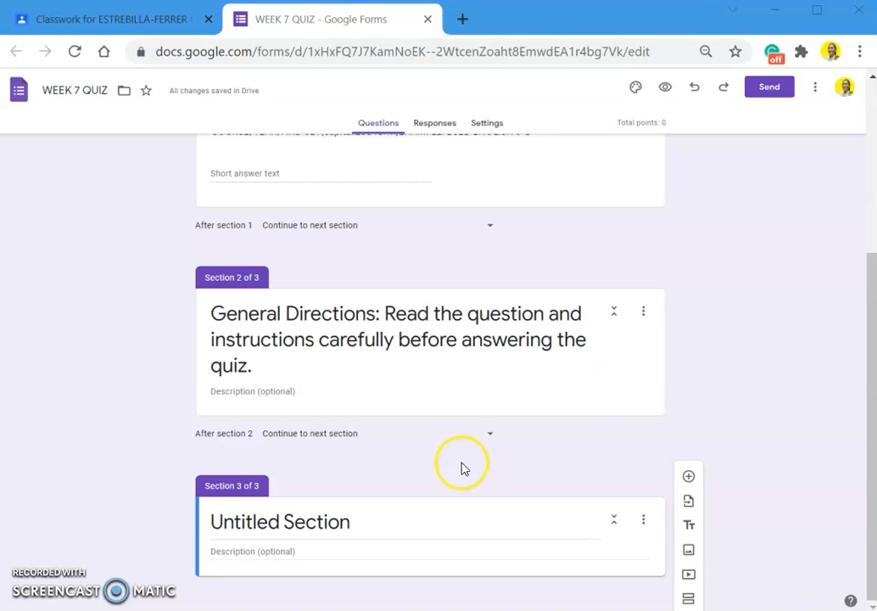
pyautogui.tripleClick(388, 523)
pyautogui.write('Instructions: For each item, choose the option that corresponds to what you think is the best answer.')
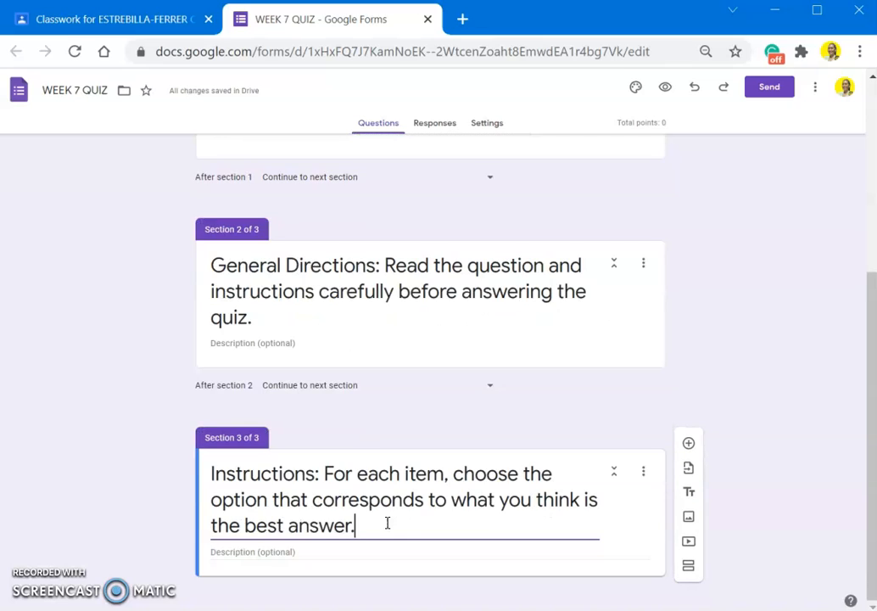
pyautogui.click(690, 445)
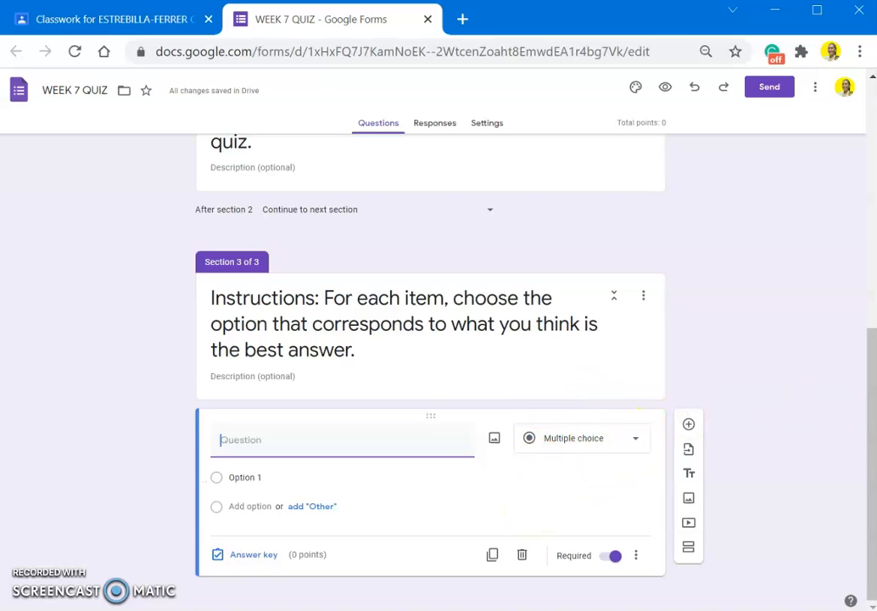
# - Enter question 1 'It allows flexibility in learning to a certain extent' with choices Online Distance Learning and Flexible Learning Environment
pyautogui.hotkey('alt', 'Tab')
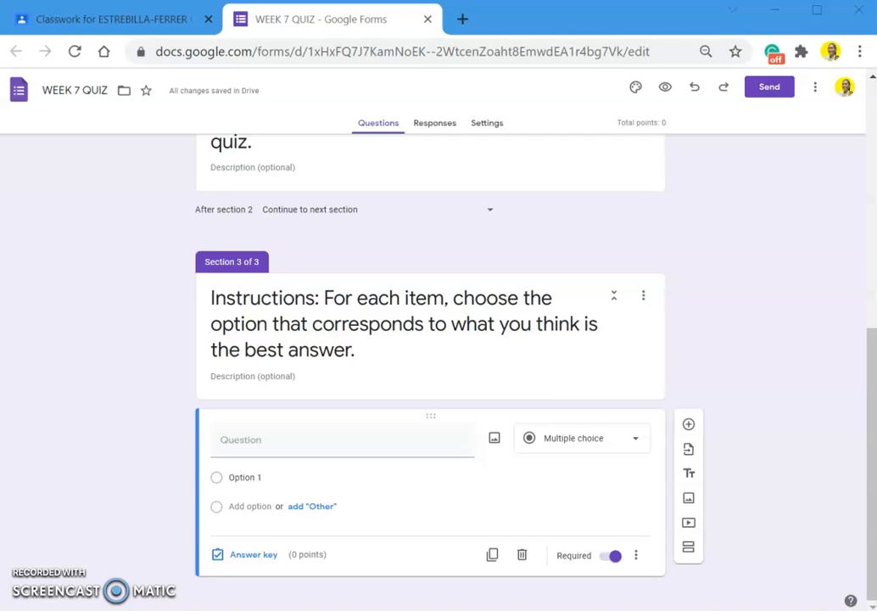
pyautogui.click(418, 438)
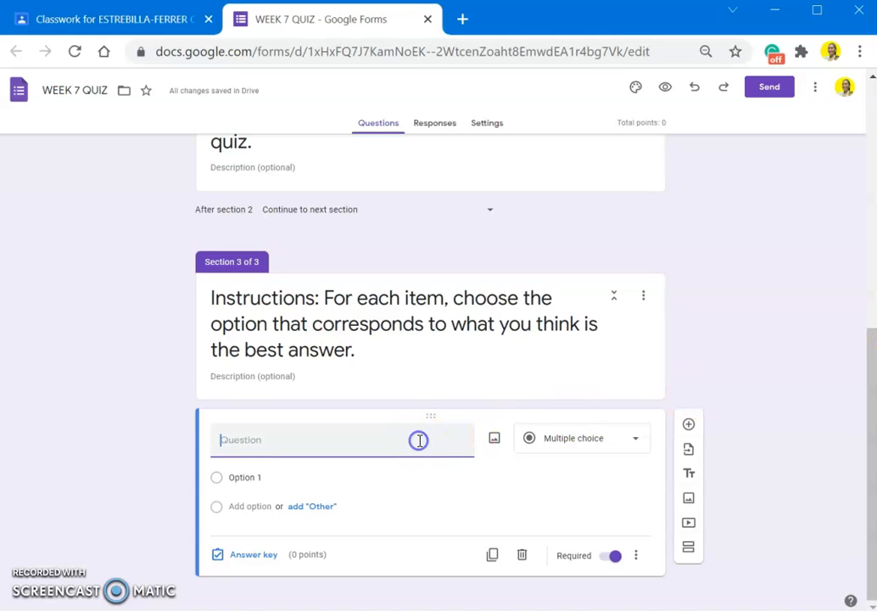
pyautogui.write('1. It allows flexibility in learning to a certain extent.')
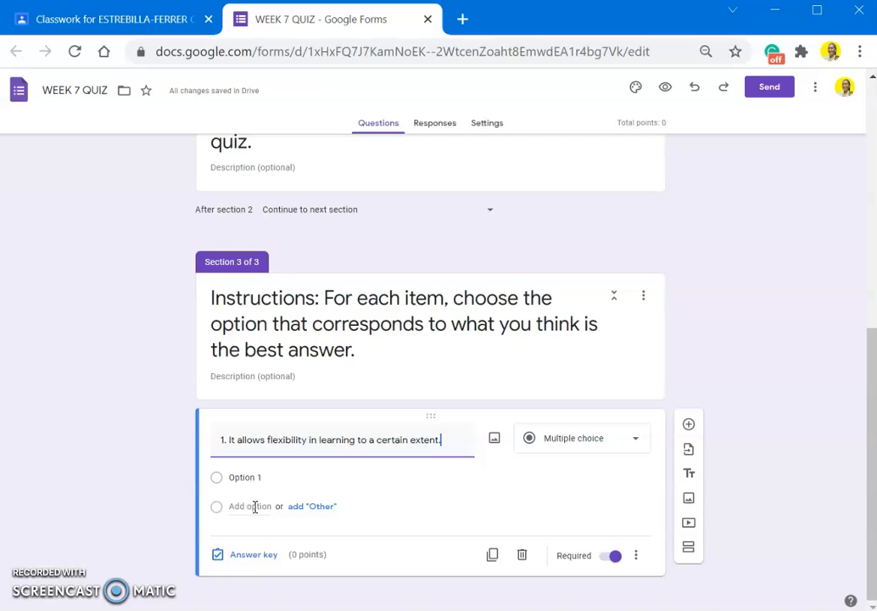
pyautogui.click(254, 507)
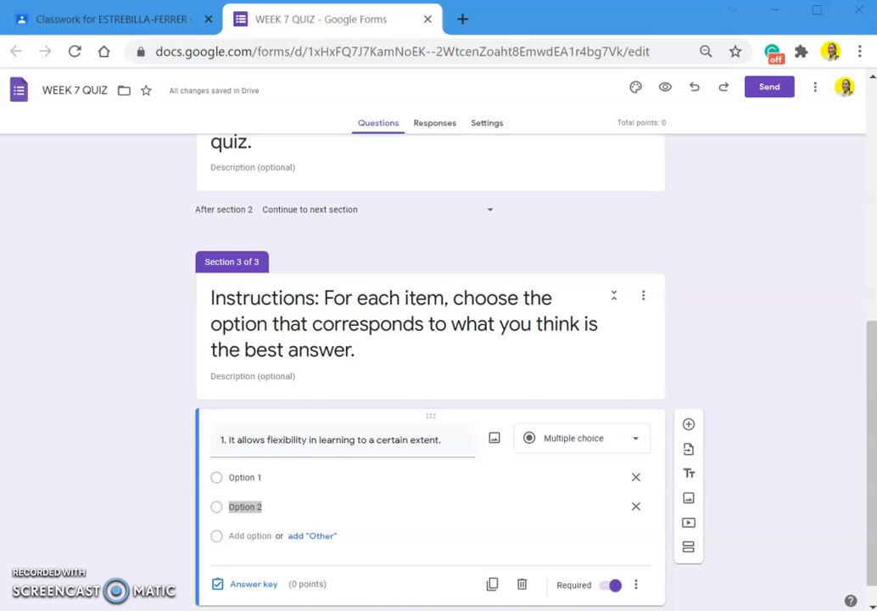
pyautogui.click(389, 479)
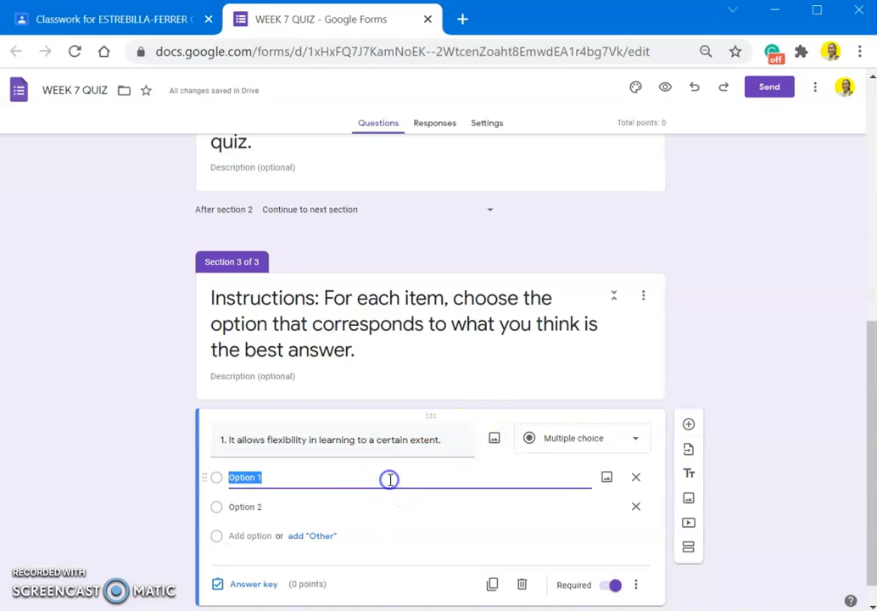
pyautogui.write('Online Distance Learning')
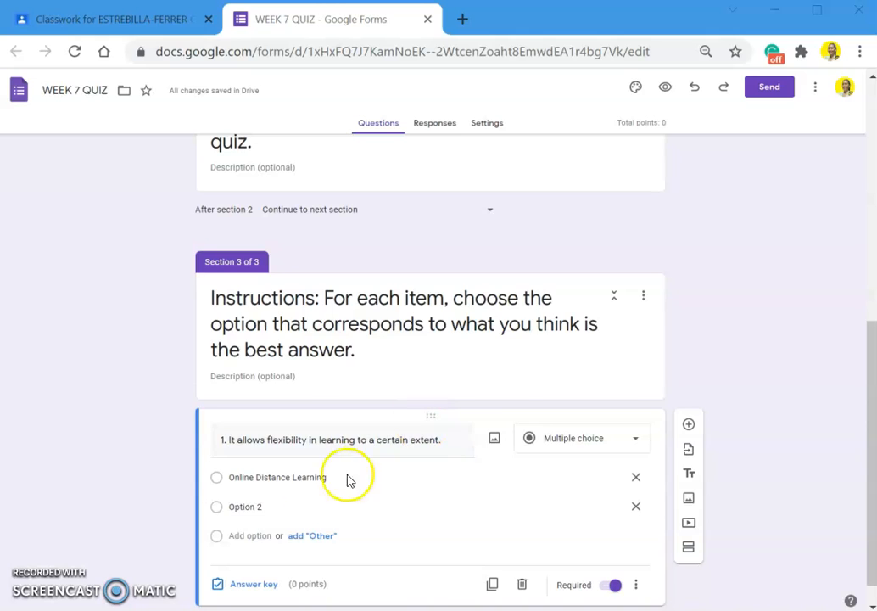
pyautogui.click(303, 501)
pyautogui.write('Flexible Learning Environment')
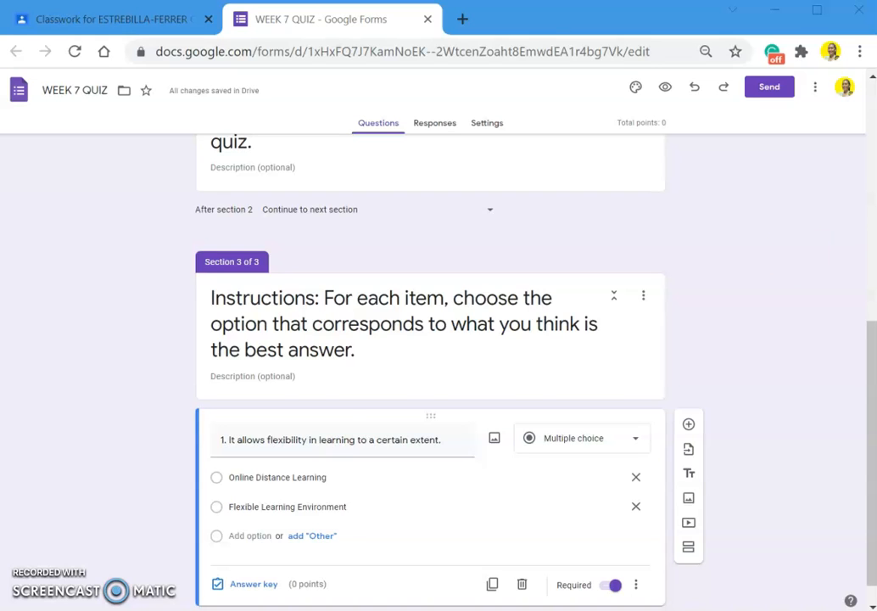
# - Add Blended Learning and Social Networking as question 1's third and fourth choices
pyautogui.click(257, 535)
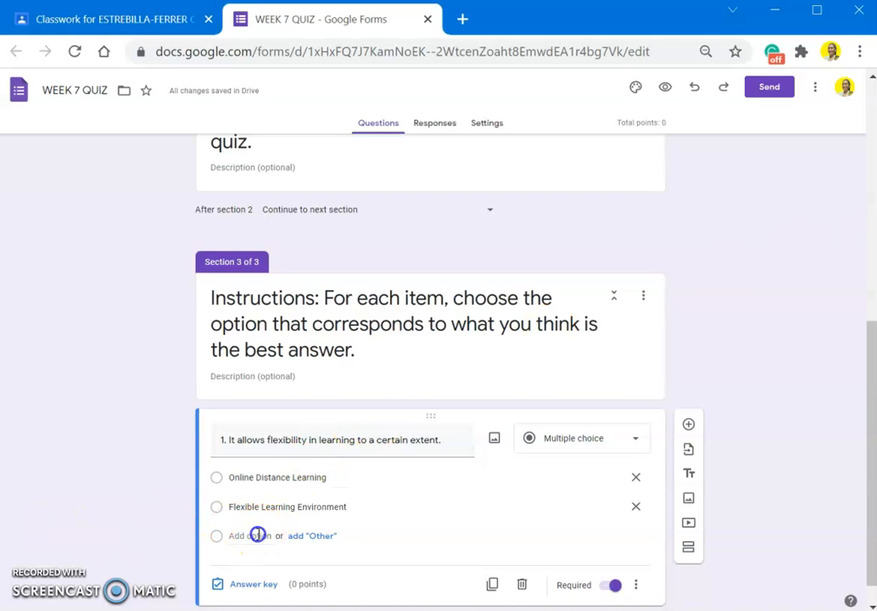
pyautogui.write('Blended Learning3')
pyautogui.scroll(-1, 259, 534)
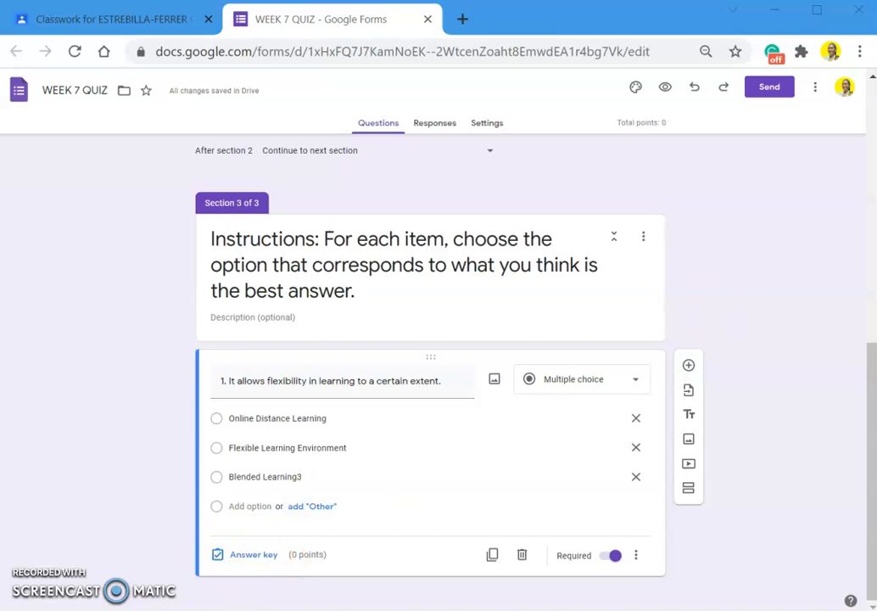
pyautogui.click(265, 506)
pyautogui.write('Social Networking')
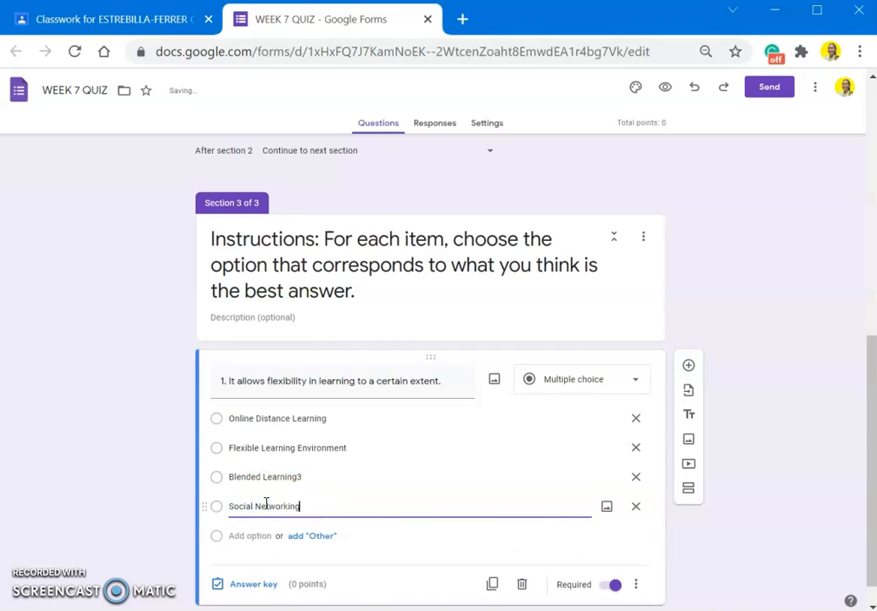
# - In question 1's answer key, mark Online Distance Learning correct and set it to 5 points
pyautogui.click(252, 586)
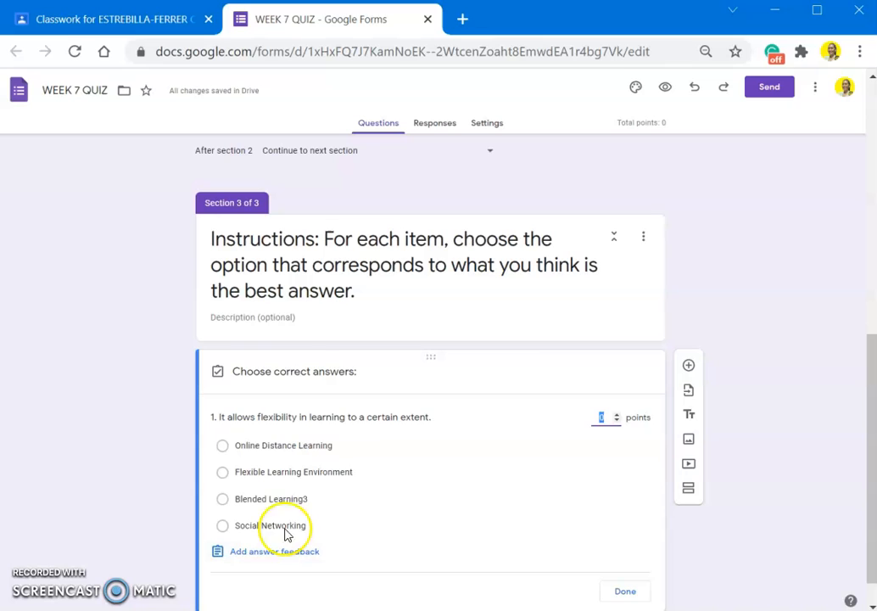
pyautogui.click(304, 446)
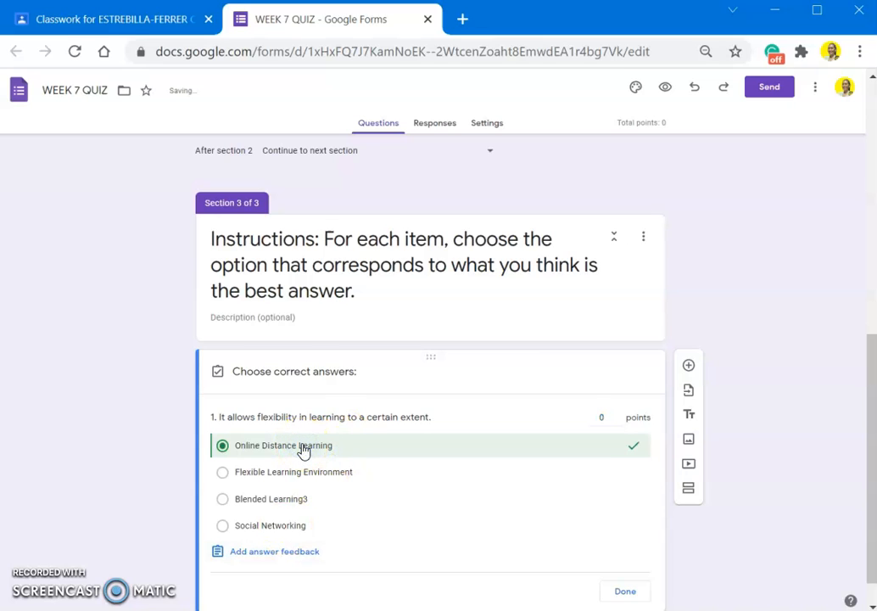
pyautogui.click(606, 418)
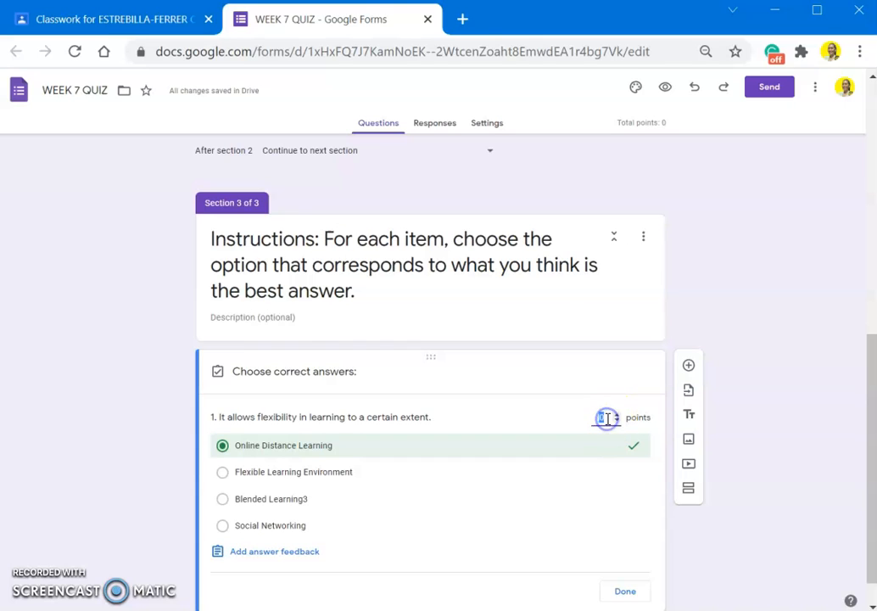
pyautogui.click(617, 415)
pyautogui.click(617, 414)
pyautogui.click(617, 414)
pyautogui.click(617, 414)
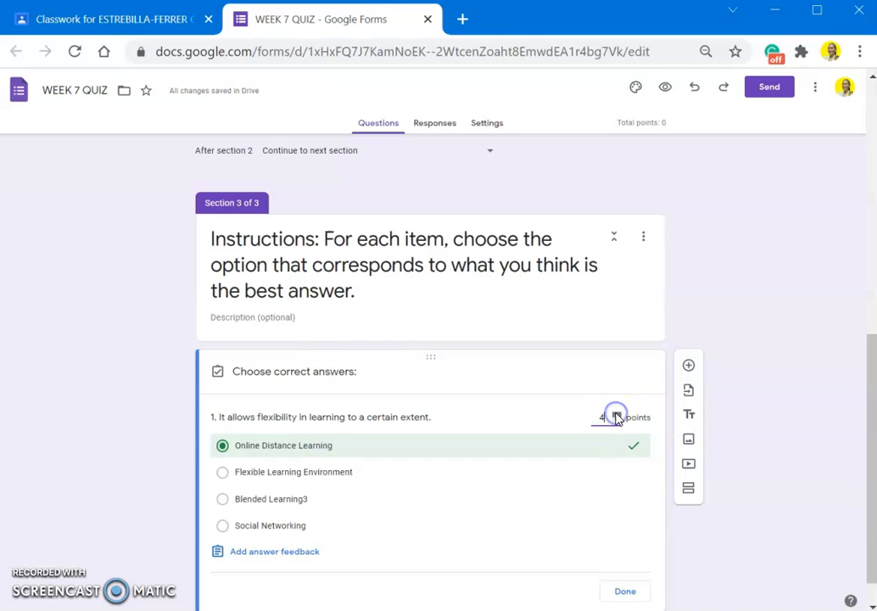
pyautogui.click(617, 414)
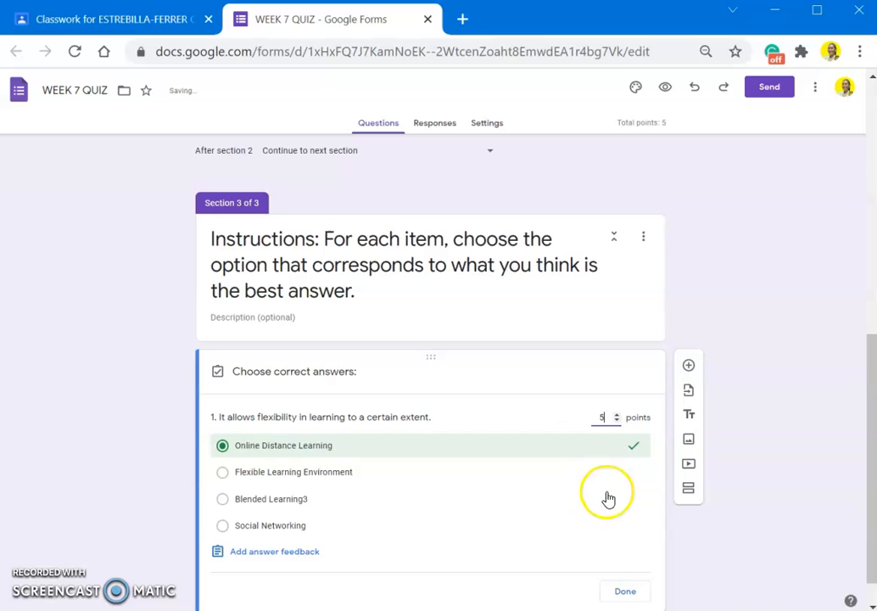
pyautogui.click(624, 592)
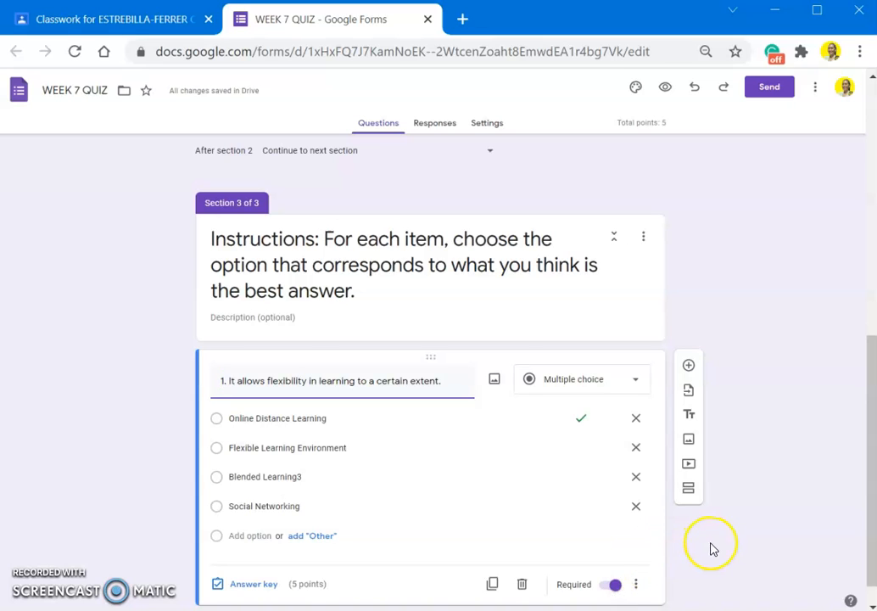
# - Turn on Shuffle option order for question 1's answer choices
pyautogui.scroll(-1, 712, 554)
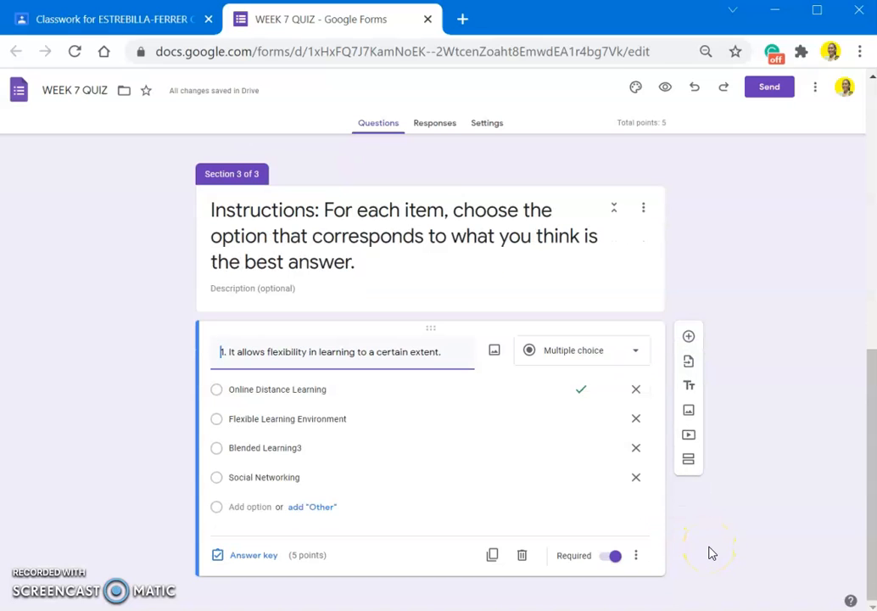
pyautogui.click(635, 557)
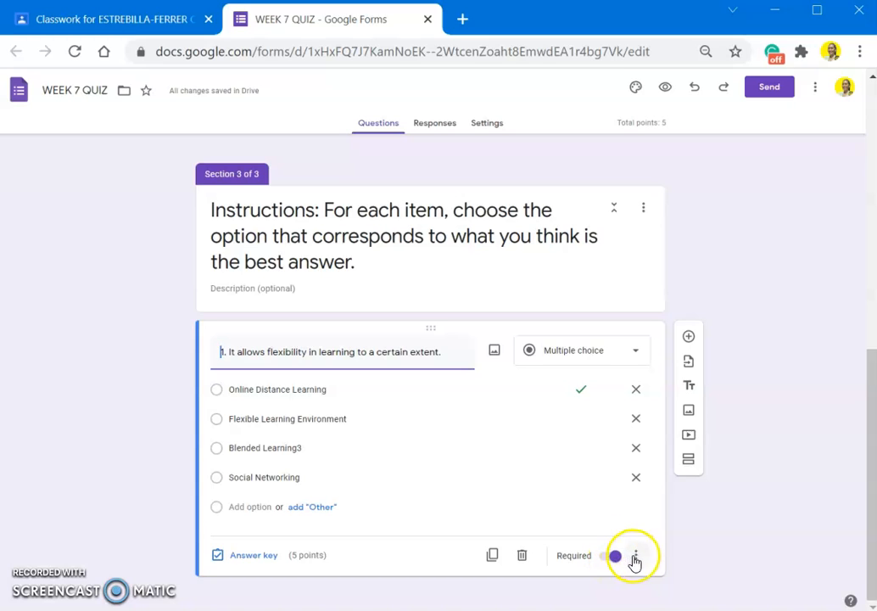
pyautogui.click(644, 586)
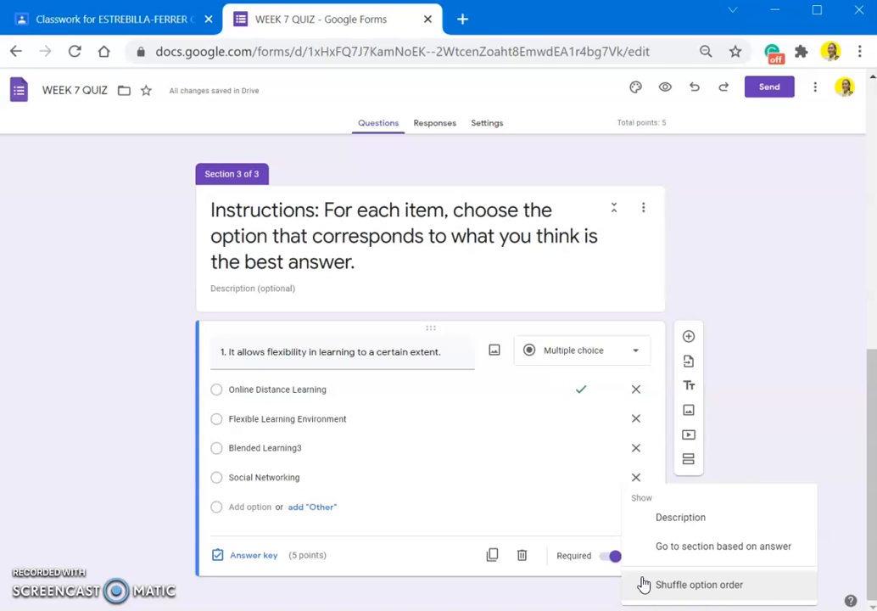
pyautogui.click(684, 589)
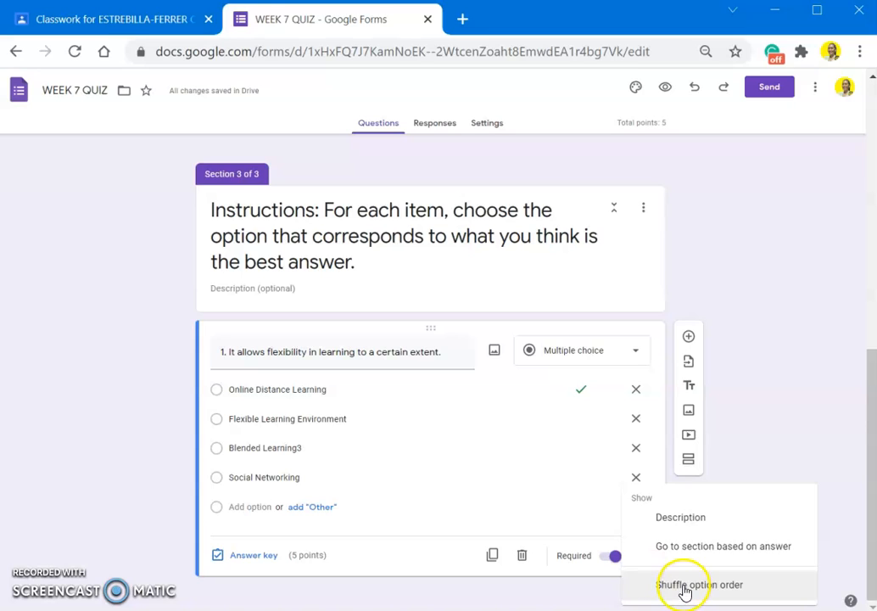
pyautogui.click(685, 589)
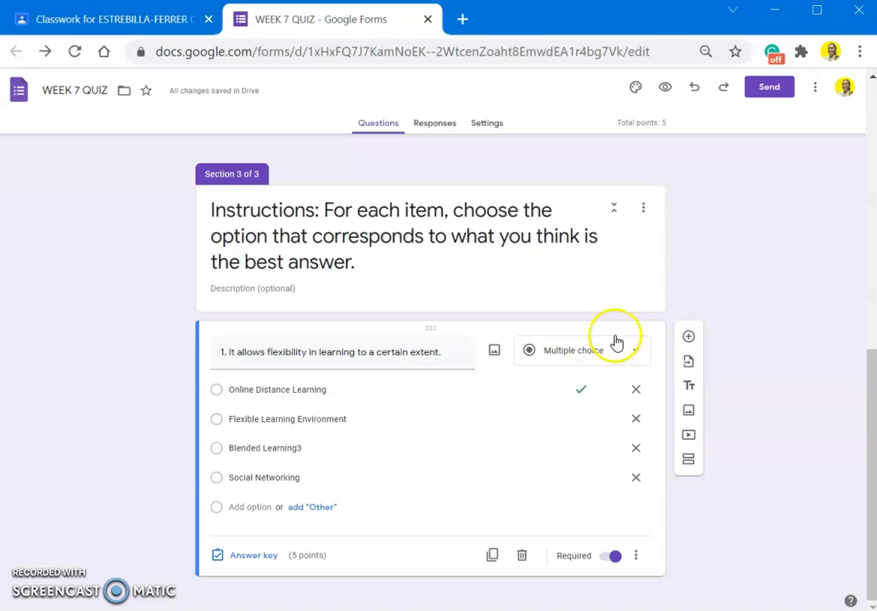
# - Add a multiple-choice question 2 reading 'It is an LMS platform… facilitator of learning', fixing a mistaken paste
pyautogui.click(687, 337)
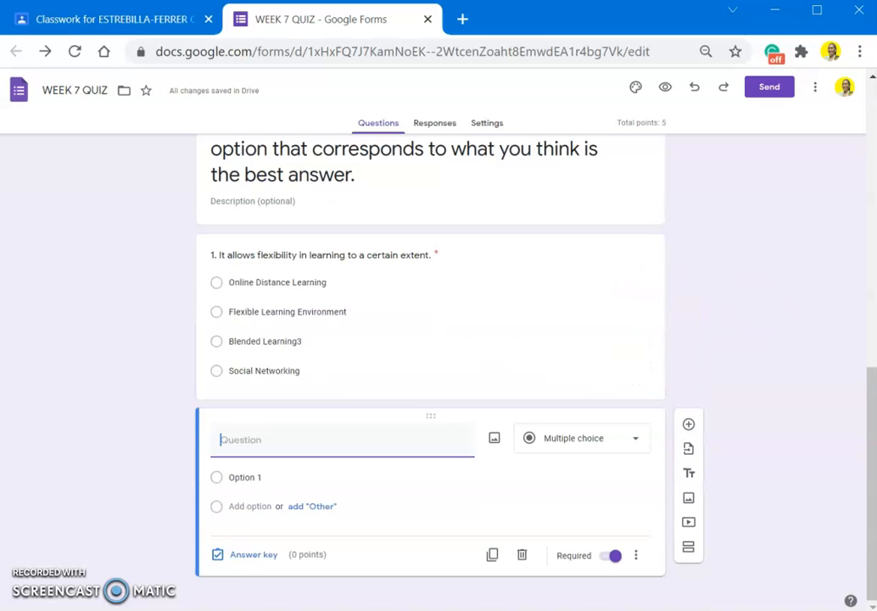
pyautogui.hotkey('alt', 'Tab')
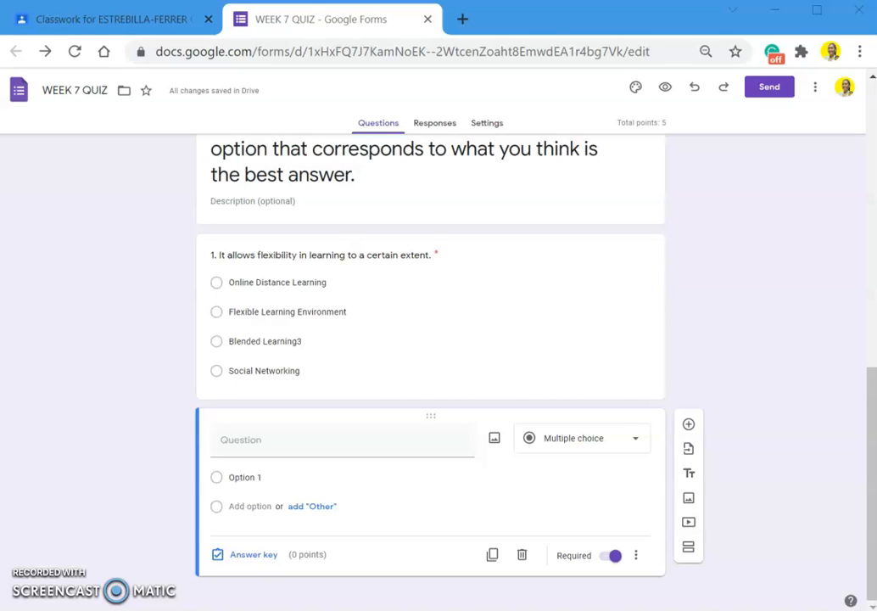
pyautogui.click(320, 446)
pyautogui.write('Social Networking')
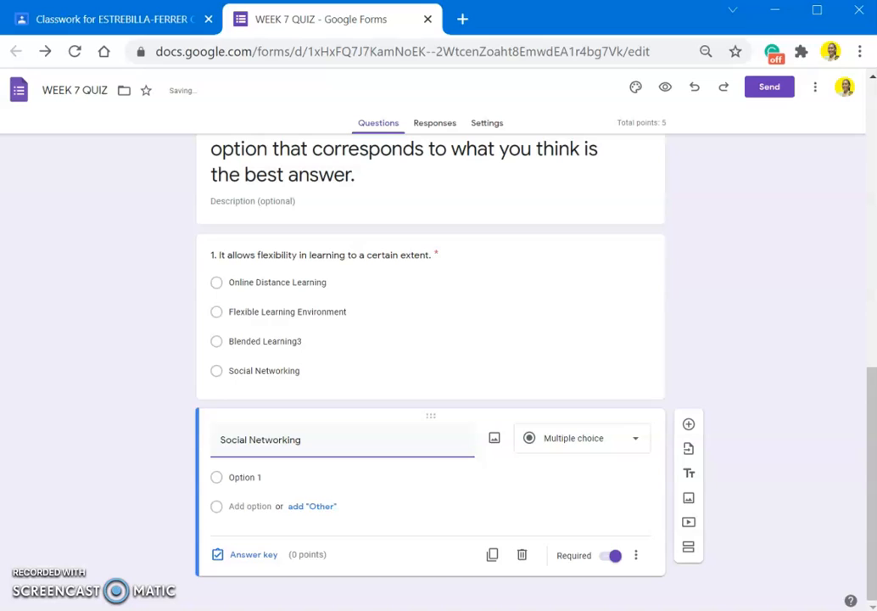
pyautogui.hotkey('alt', 'Tab')
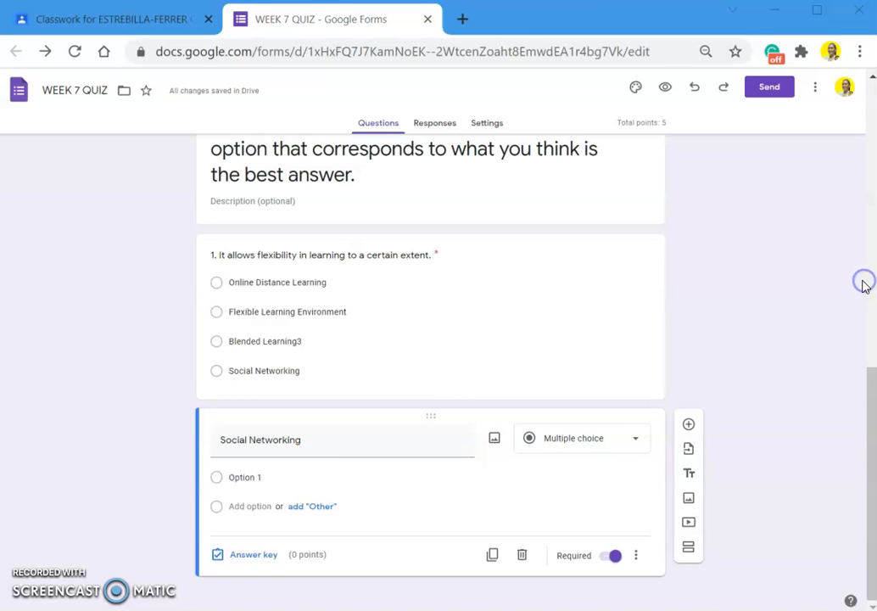
pyautogui.tripleClick(299, 438)
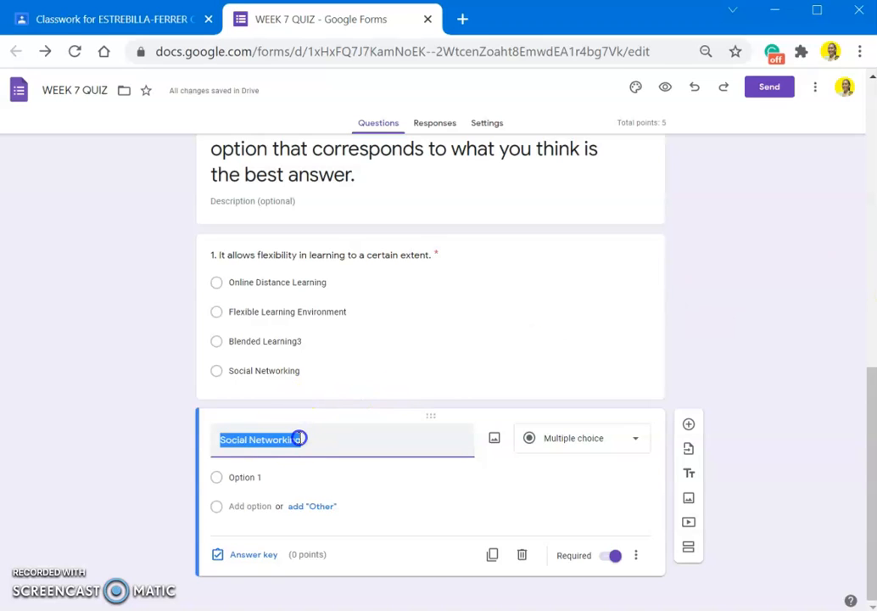
pyautogui.write('2. It is an LMS platform that is accessible to your google account which allows you to create classes and perform your roles and functions as a facilitator of learning.')
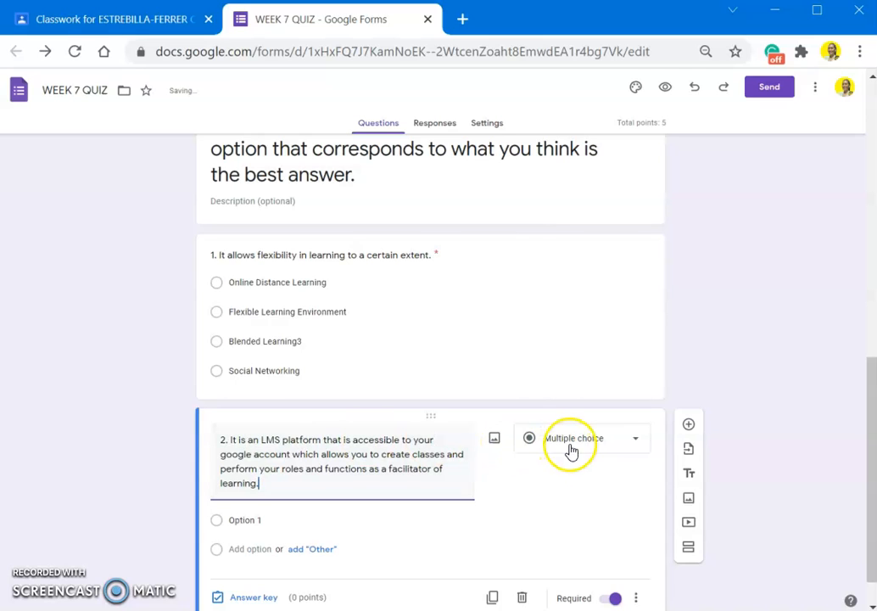
pyautogui.click(571, 451)
pyautogui.click(585, 320)
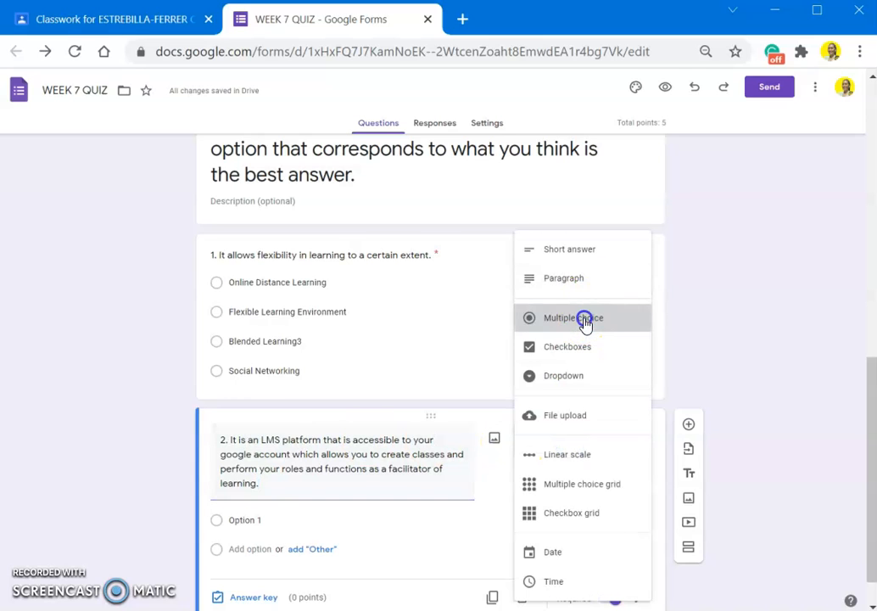
pyautogui.scroll(-1, 478, 505)
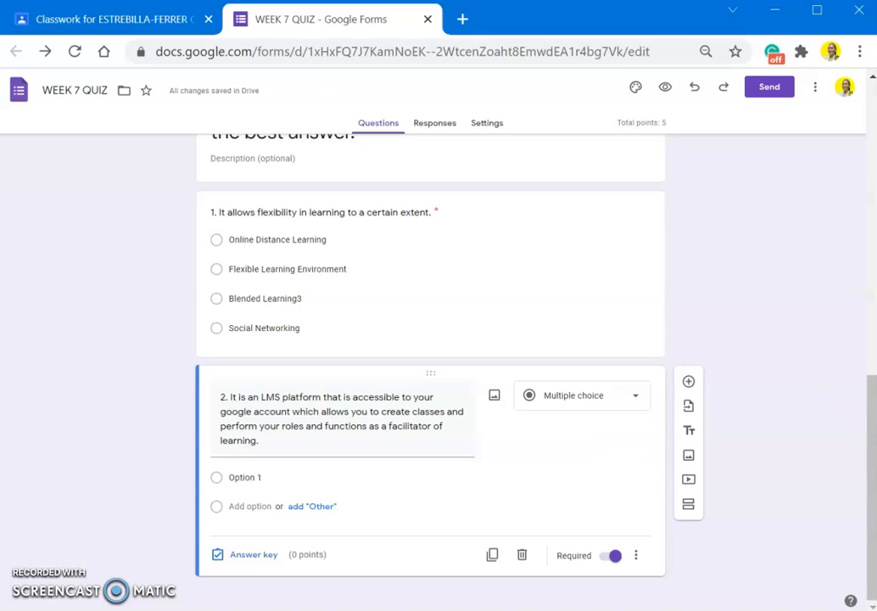
pyautogui.hotkey('alt', 'Tab')
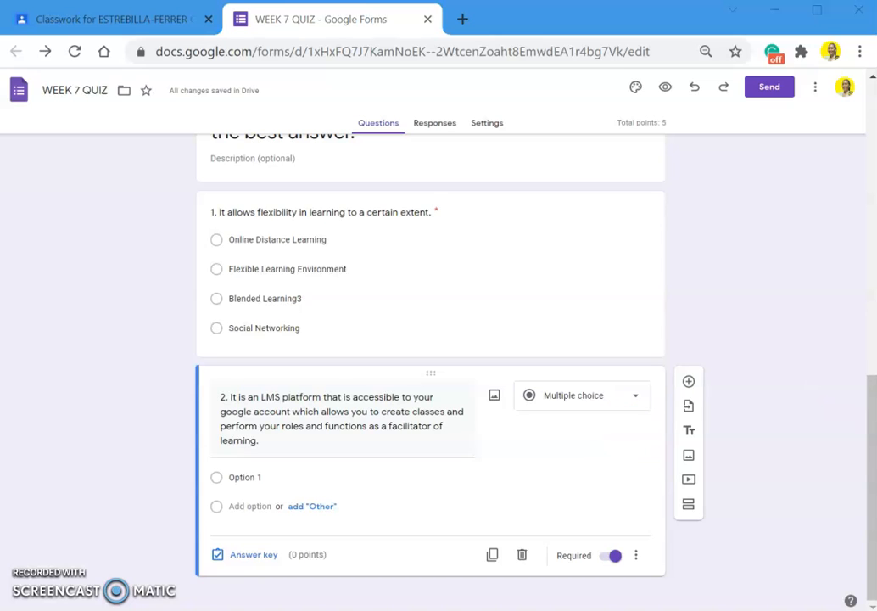
# - Paste Google Classroom, Edmodo, Schoology and Google+ as question 2's options, removing the asterisk
pyautogui.click(273, 477)
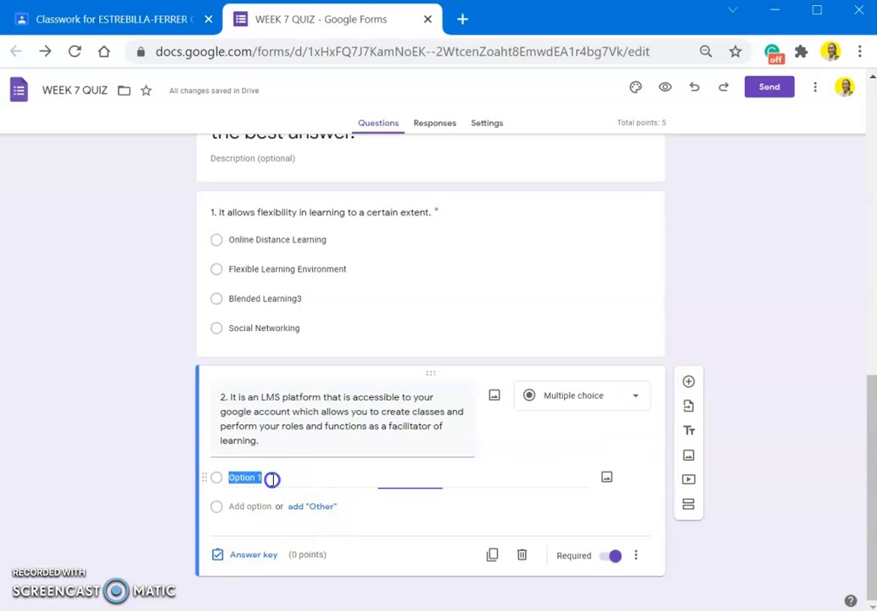
pyautogui.write('Google Classroom*** Edmodo Schoology Google+')
pyautogui.click(341, 480)
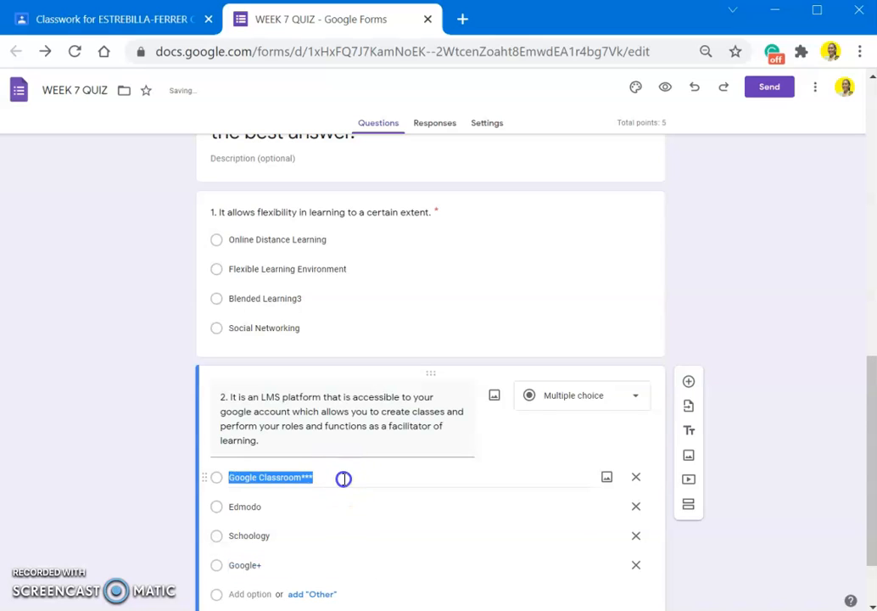
pyautogui.click(345, 480)
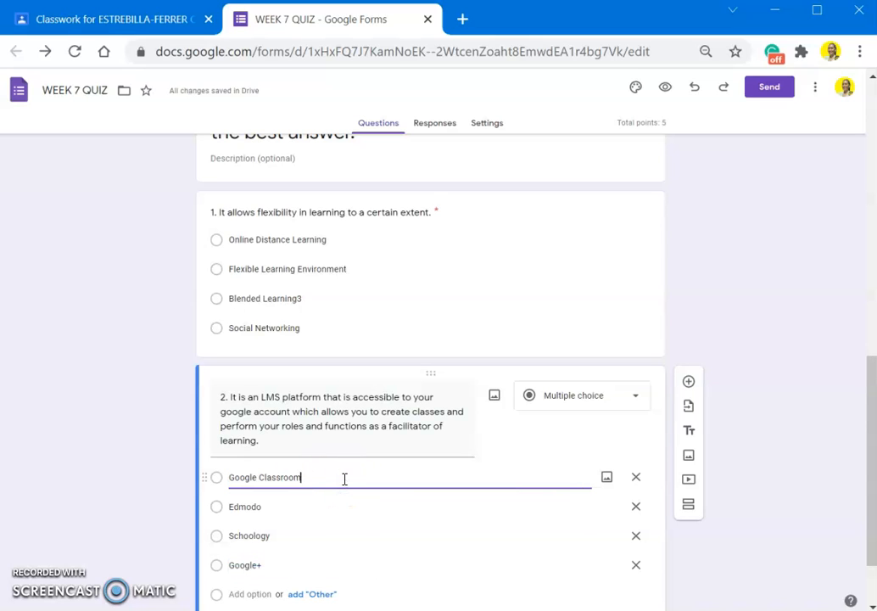
pyautogui.scroll(-2, 344, 480)
# - In question 2's answer key, mark Google Classroom correct for 5 points
pyautogui.click(242, 556)
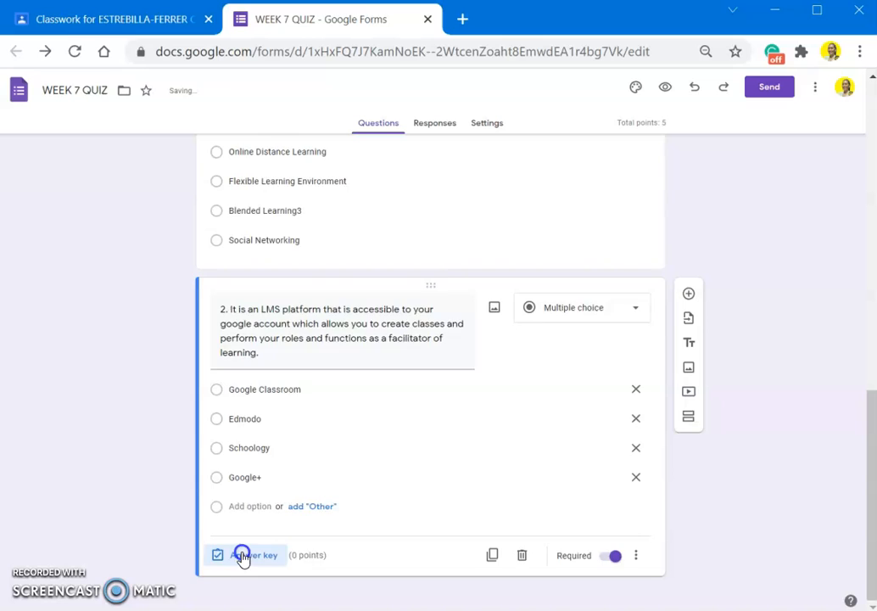
pyautogui.click(263, 411)
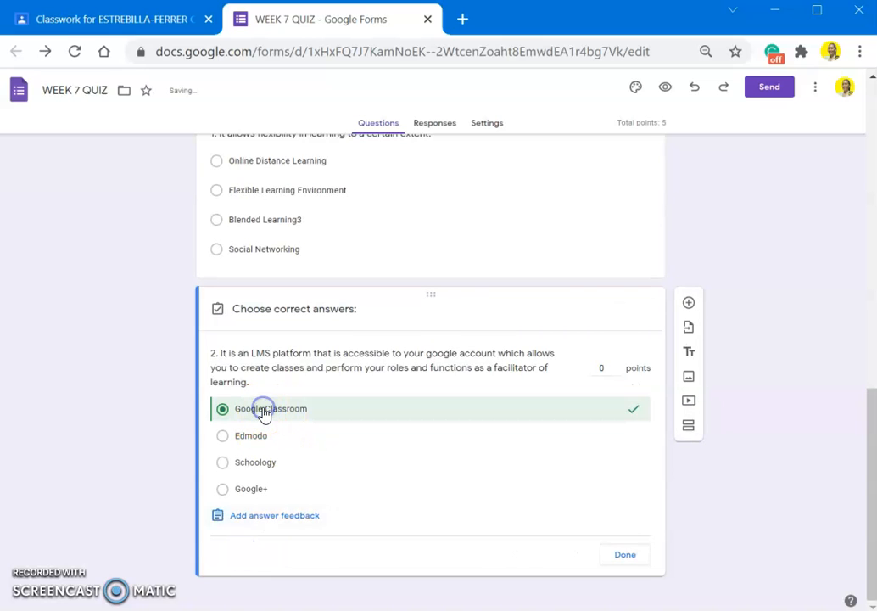
pyautogui.click(608, 367)
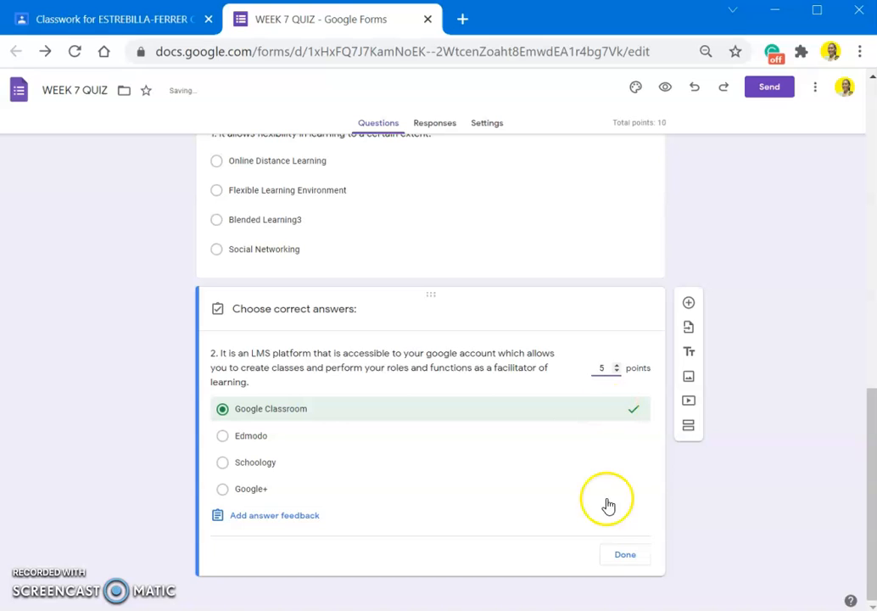
pyautogui.click(624, 555)
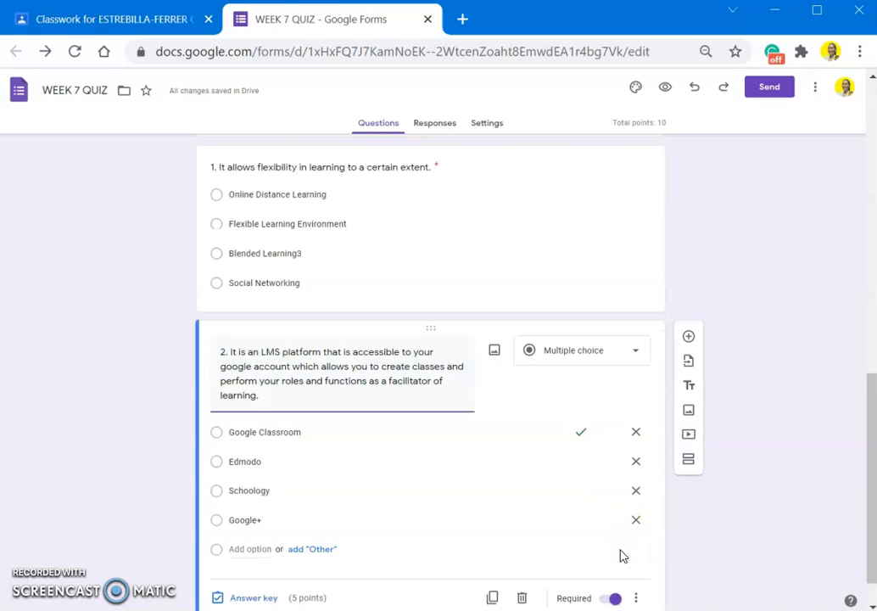
# - Turn on Shuffle option order for question 2's answer choices
pyautogui.scroll(-1, 624, 556)
pyautogui.click(635, 556)
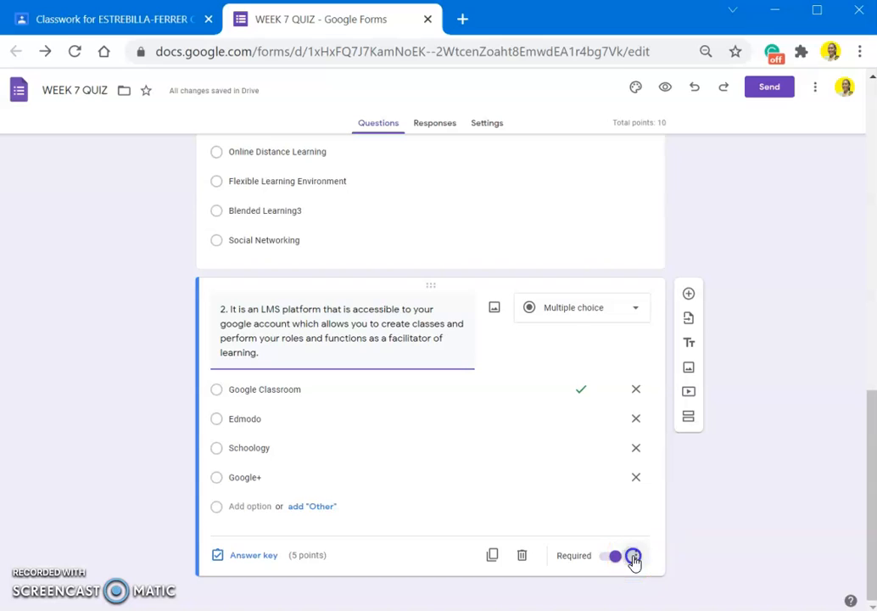
pyautogui.click(663, 584)
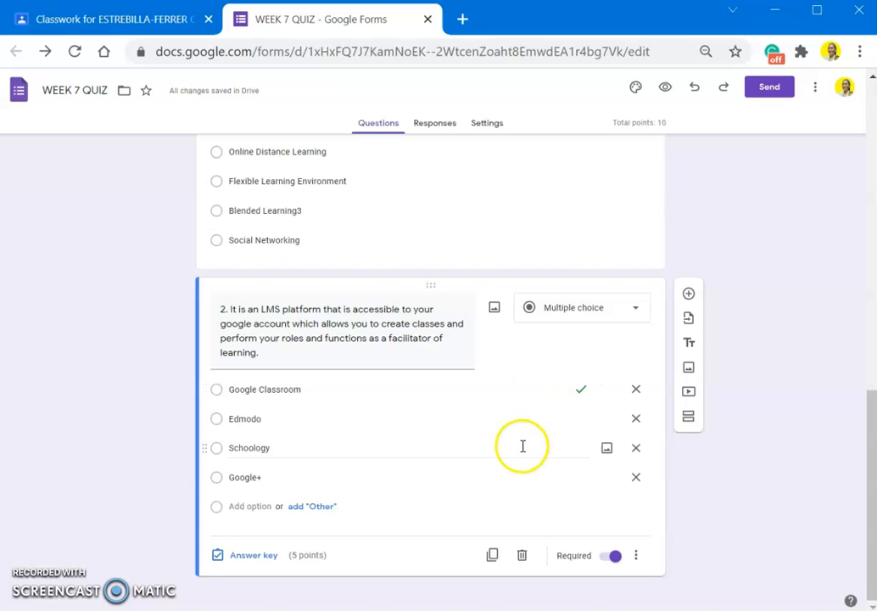
# - Add questions 3 to 5 with answer keys, bringing the quiz total to 25 points
pyautogui.click(689, 293)
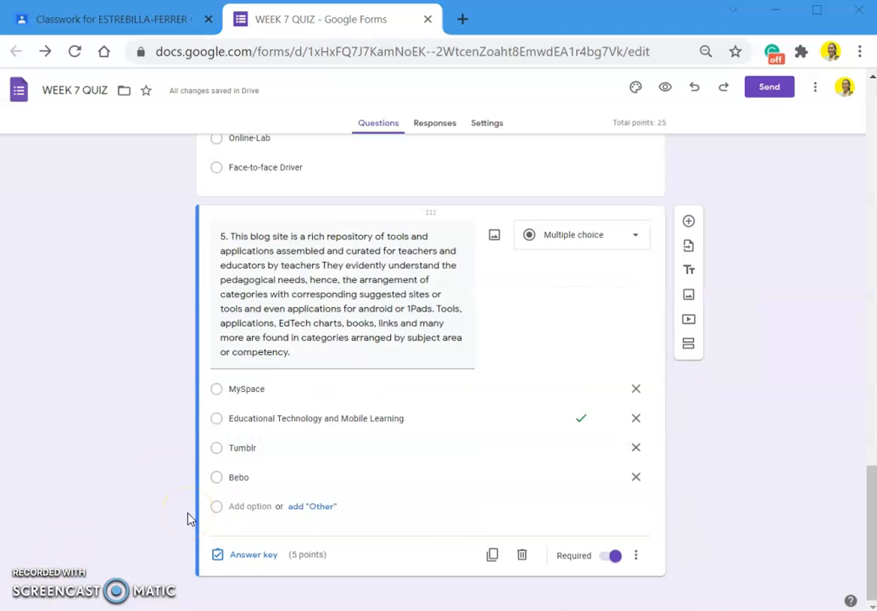
pyautogui.click(705, 472)
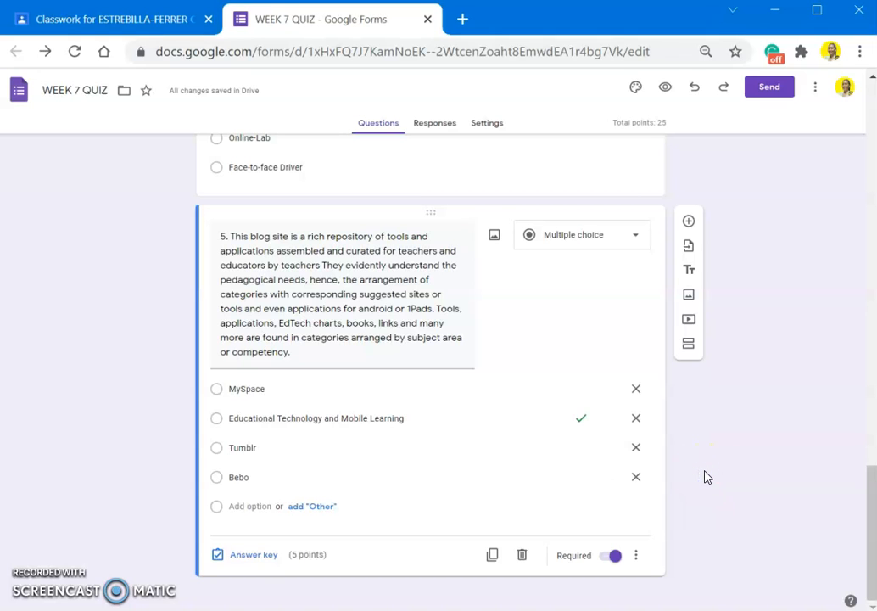
pyautogui.scroll(1, 709, 478)
pyautogui.click(734, 476)
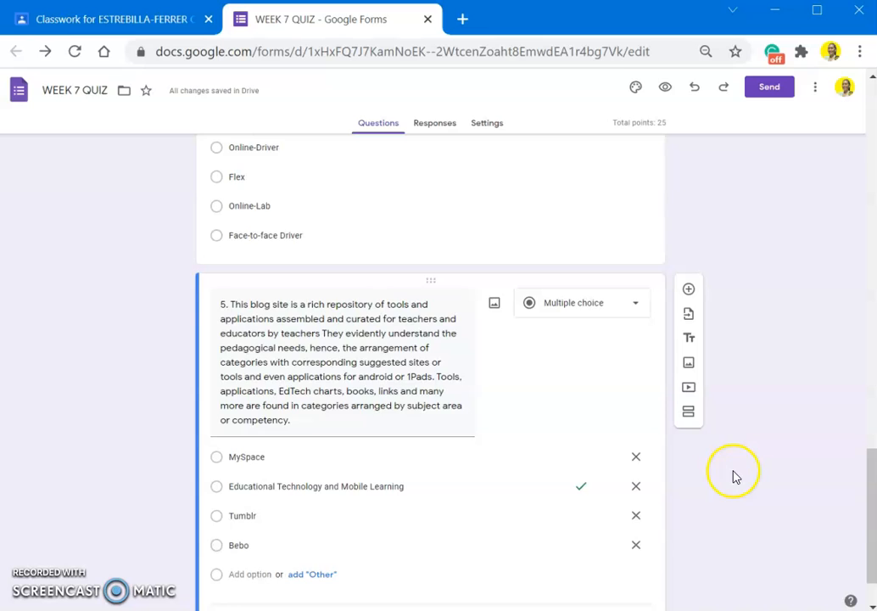
pyautogui.scroll(-1, 733, 474)
pyautogui.scroll(4, 734, 475)
pyautogui.scroll(15, 737, 477)
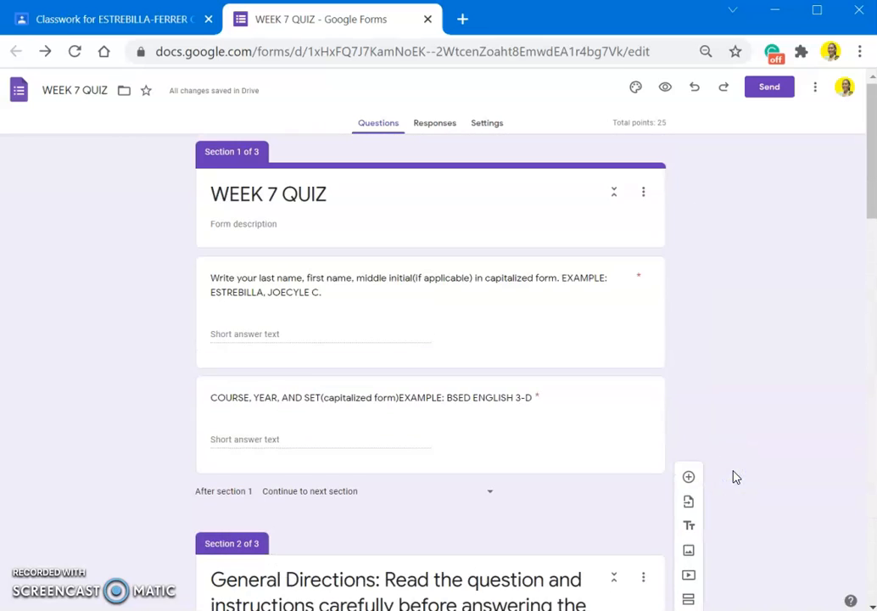
pyautogui.scroll(-3, 737, 478)
pyautogui.scroll(3, 737, 478)
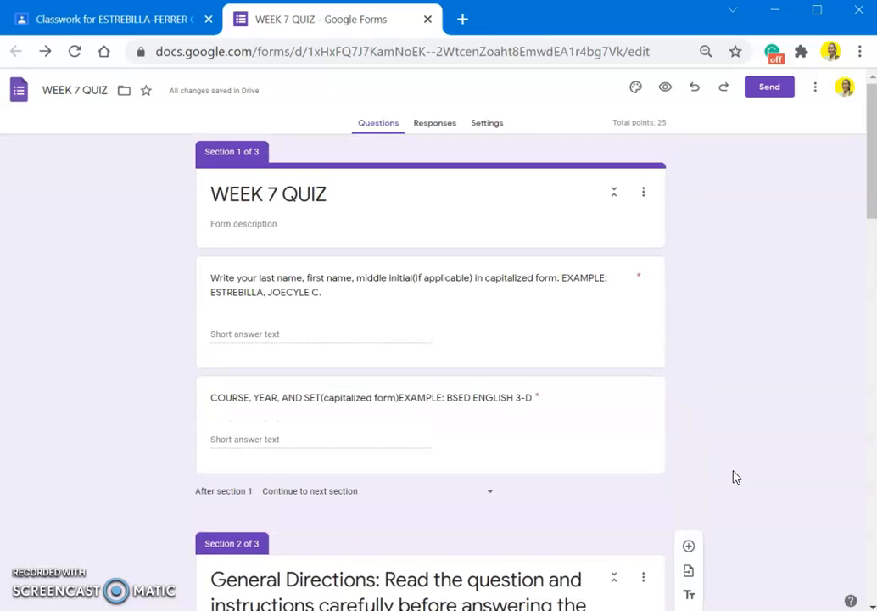
pyautogui.scroll(-4, 736, 478)
pyautogui.scroll(-7, 736, 477)
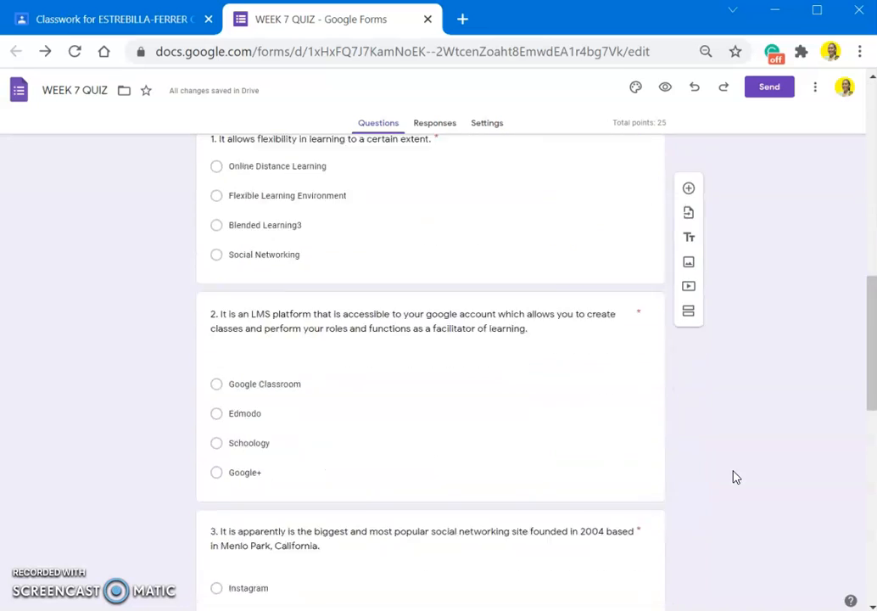
pyautogui.scroll(4, 737, 477)
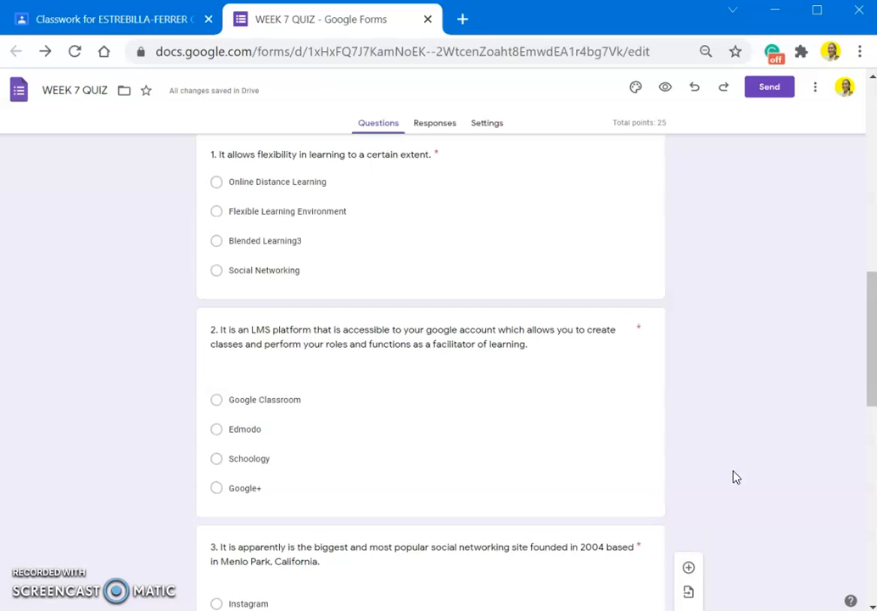
pyautogui.scroll(7, 736, 478)
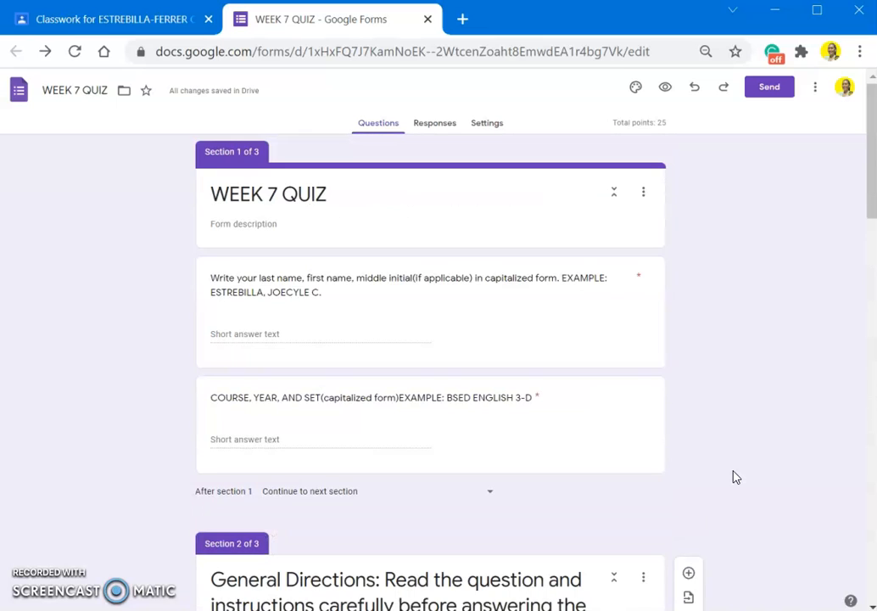
# - Preview the quiz and fill in the name and course fields with STUDENT and BSED ENG 3D
pyautogui.click(665, 91)
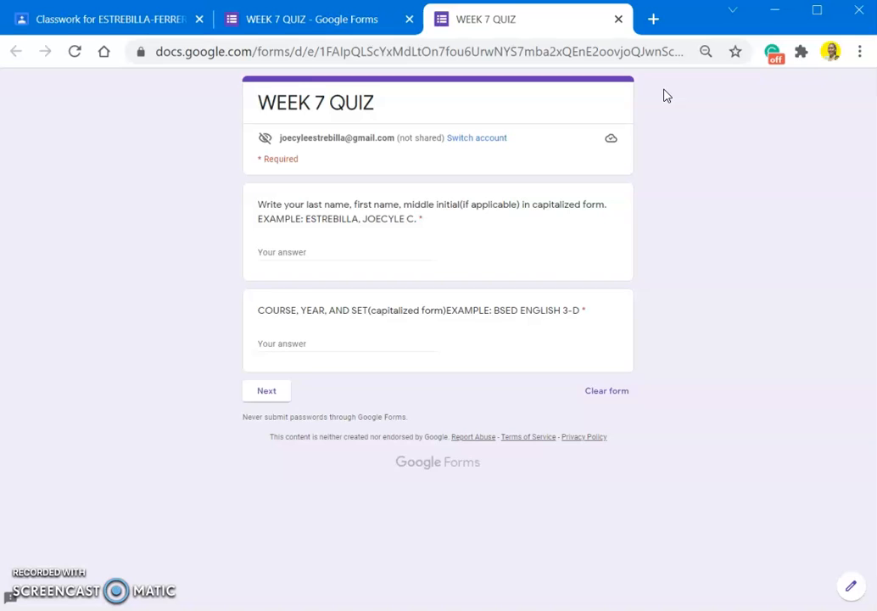
pyautogui.click(314, 251)
pyautogui.write('STUDENT')
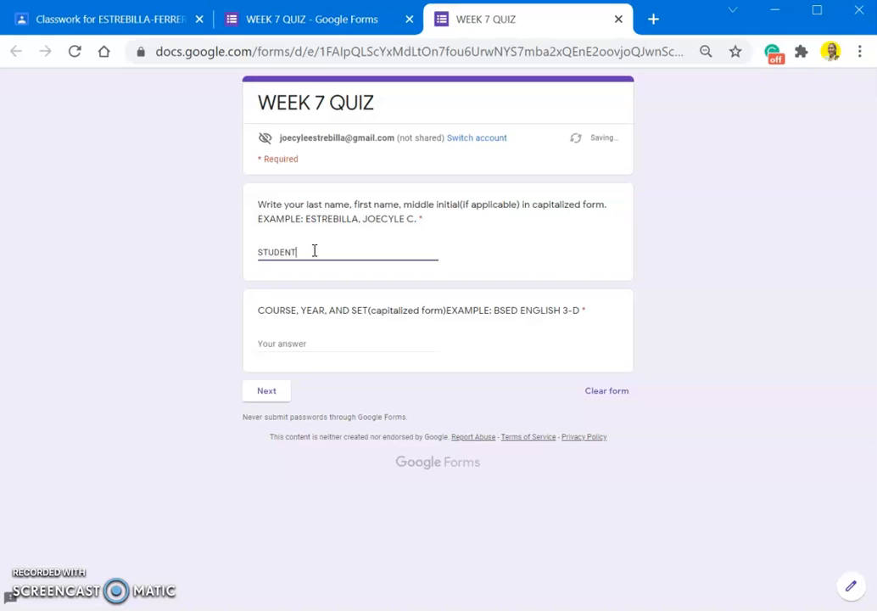
pyautogui.click(287, 343)
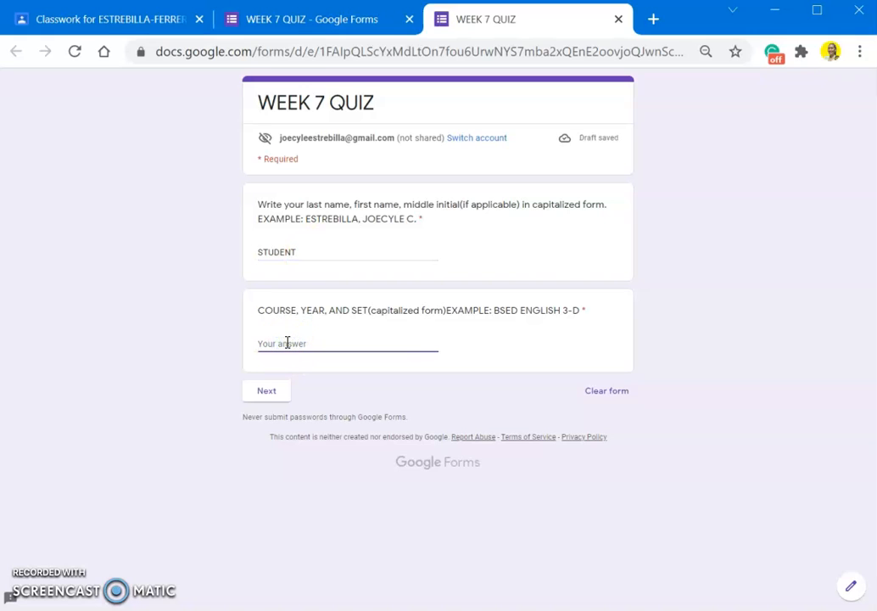
pyautogui.write('BSED ENG 3D')
# - Advance to the multiple-choice questions page, look it over, and close the preview
pyautogui.click(280, 394)
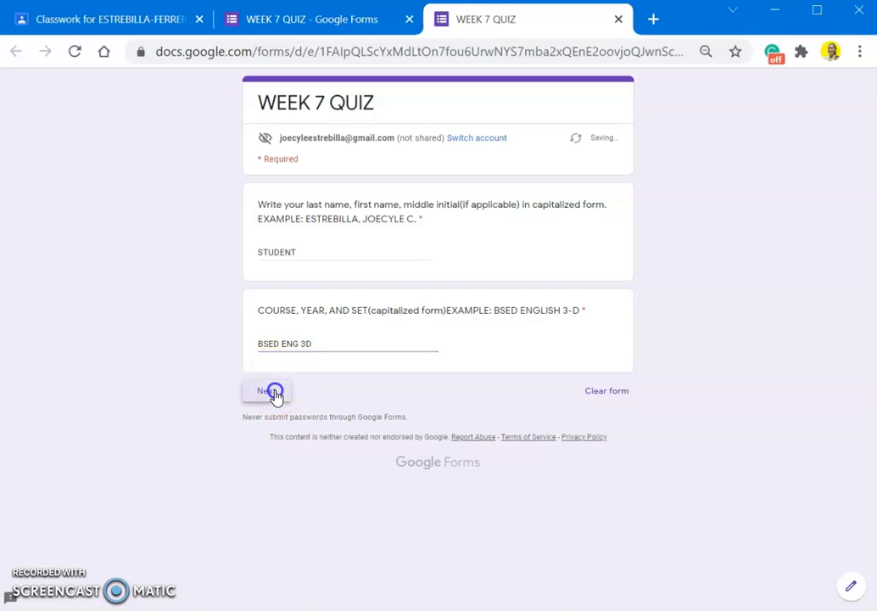
pyautogui.click(326, 223)
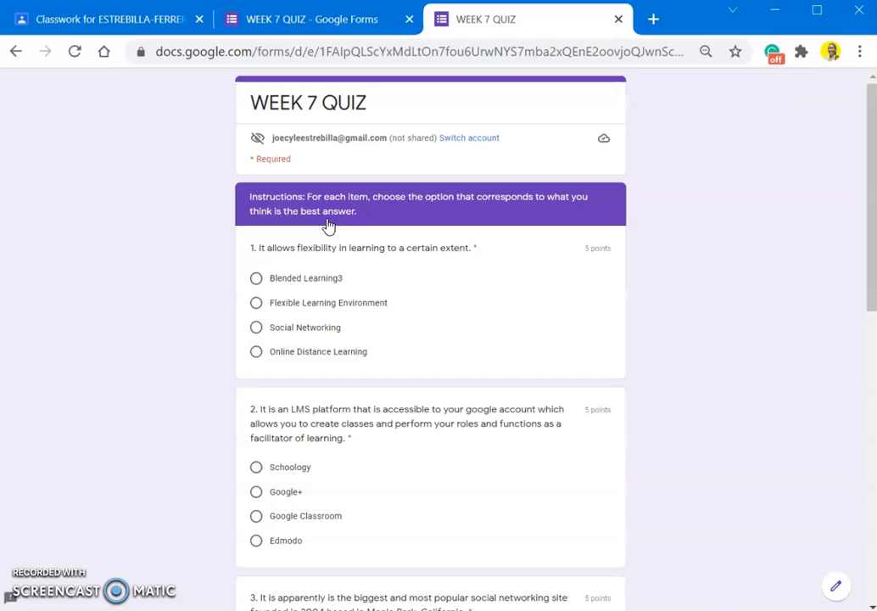
pyautogui.scroll(-8, 386, 344)
pyautogui.scroll(10, 386, 344)
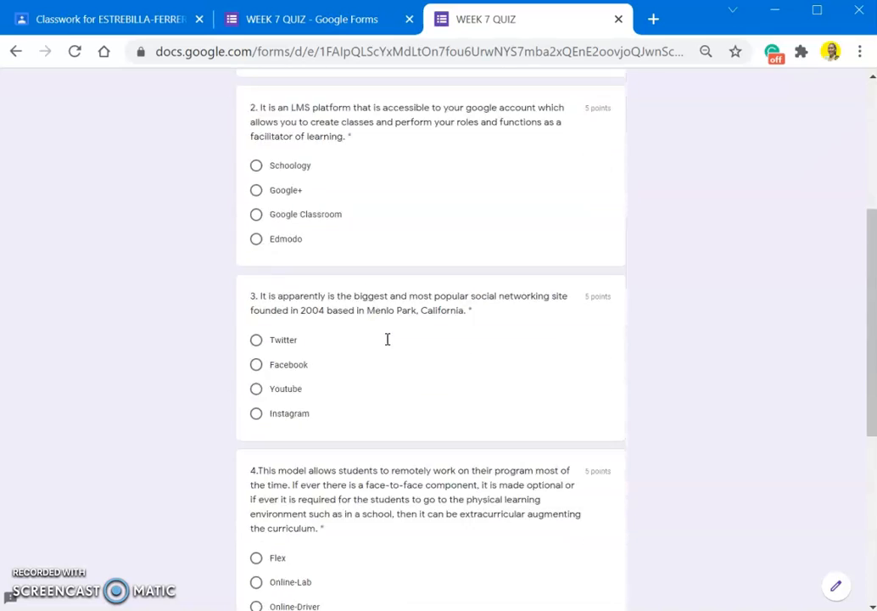
pyautogui.click(619, 19)
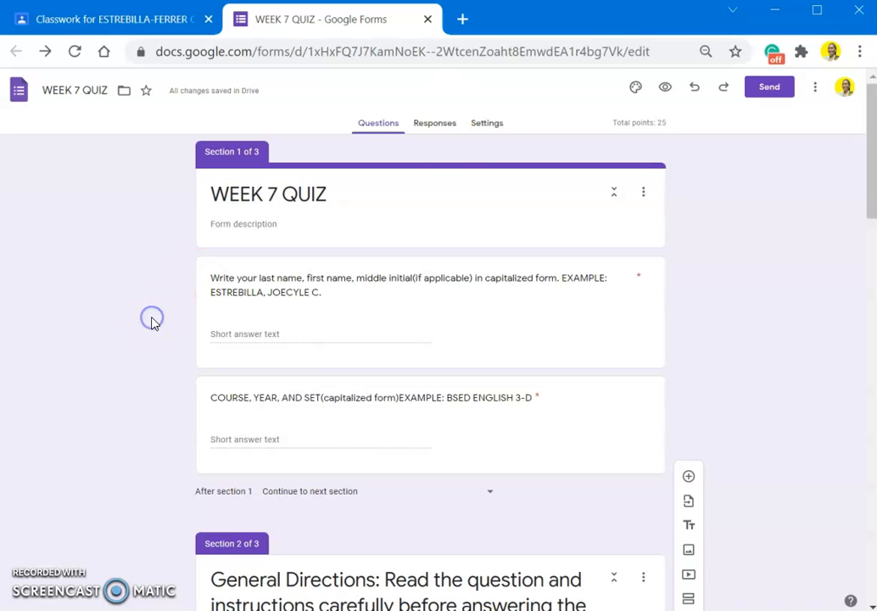
# - Check the quiz's Responses tab, then go to its Settings
pyautogui.click(451, 132)
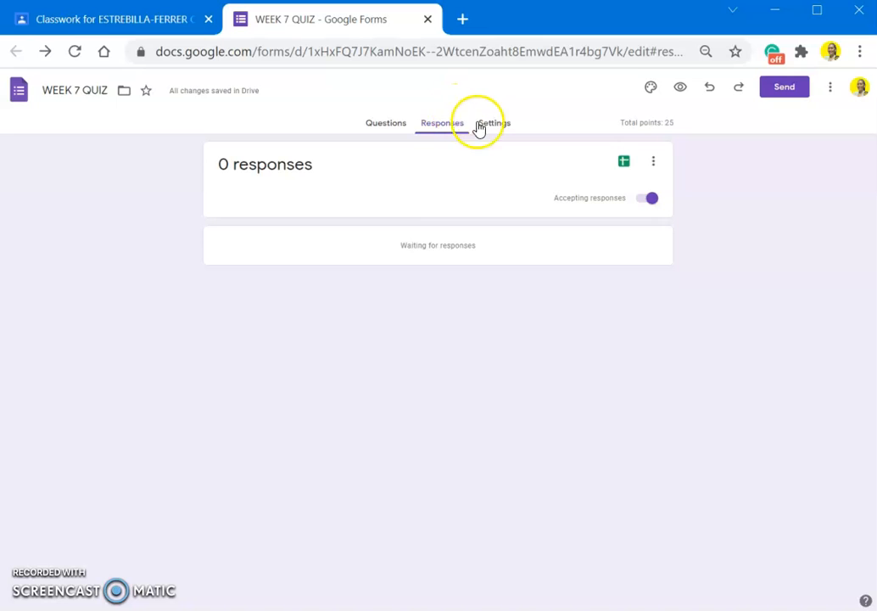
pyautogui.click(501, 121)
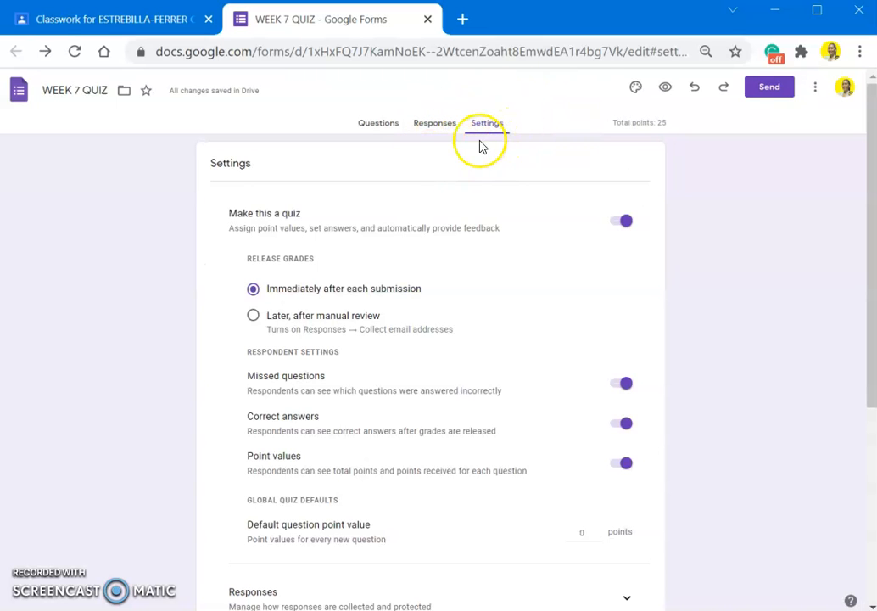
pyautogui.click(488, 123)
# - Confirm grades release immediately after each submission, expand Form defaults, and return to Questions
pyautogui.scroll(-4, 437, 329)
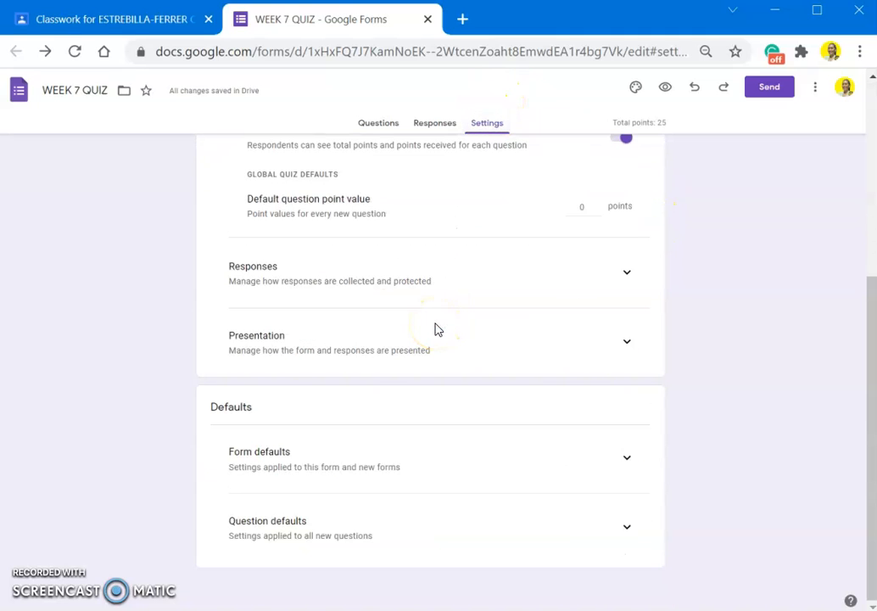
pyautogui.scroll(1, 450, 422)
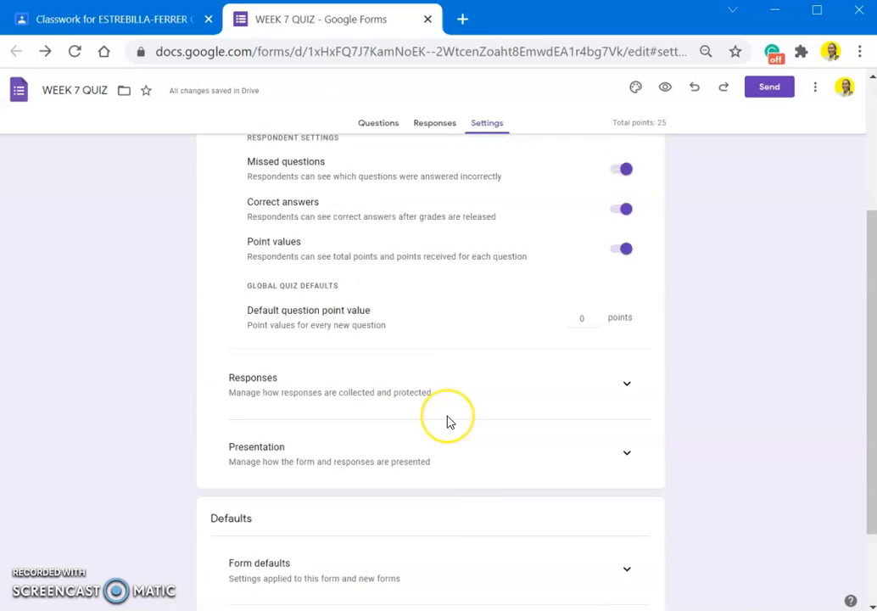
pyautogui.scroll(2, 449, 422)
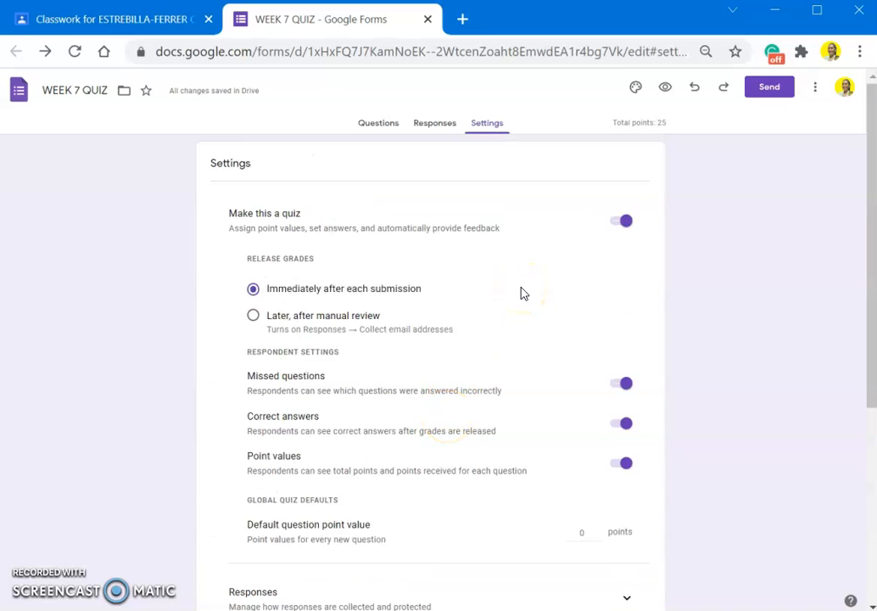
pyautogui.scroll(-3, 521, 294)
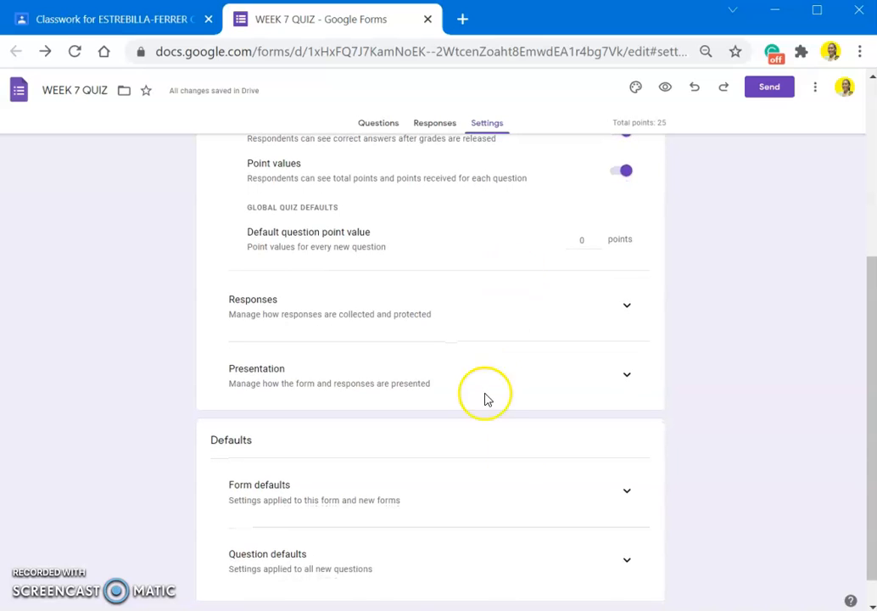
pyautogui.click(627, 491)
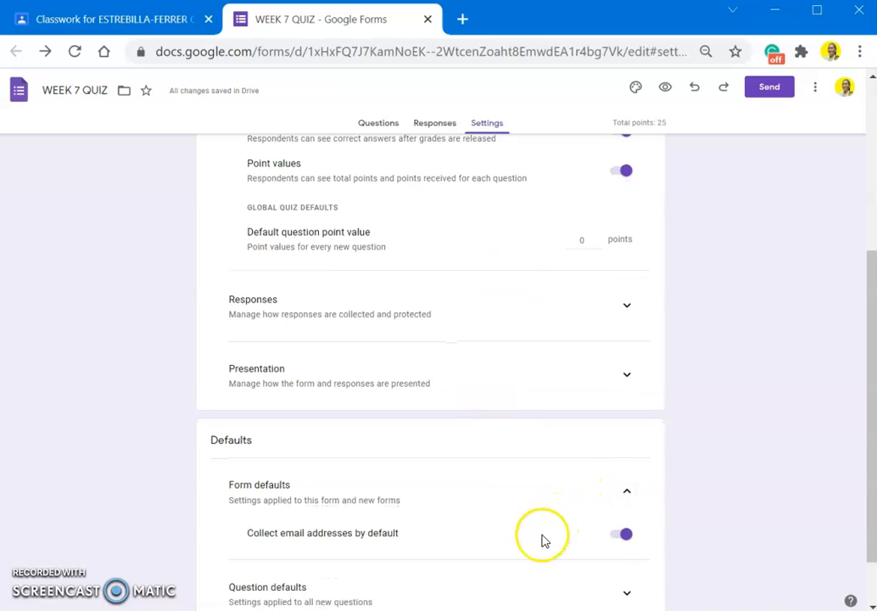
pyautogui.scroll(3, 553, 498)
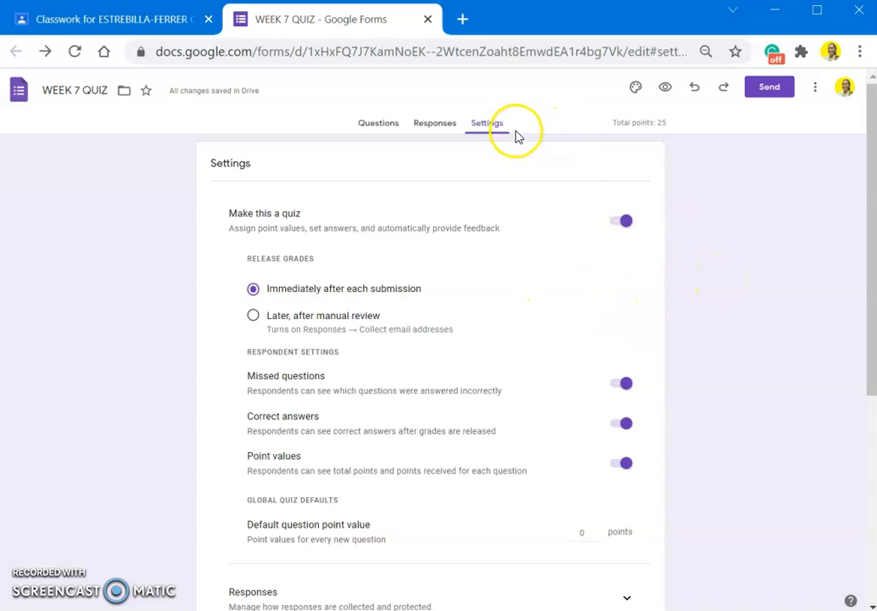
pyautogui.click(386, 127)
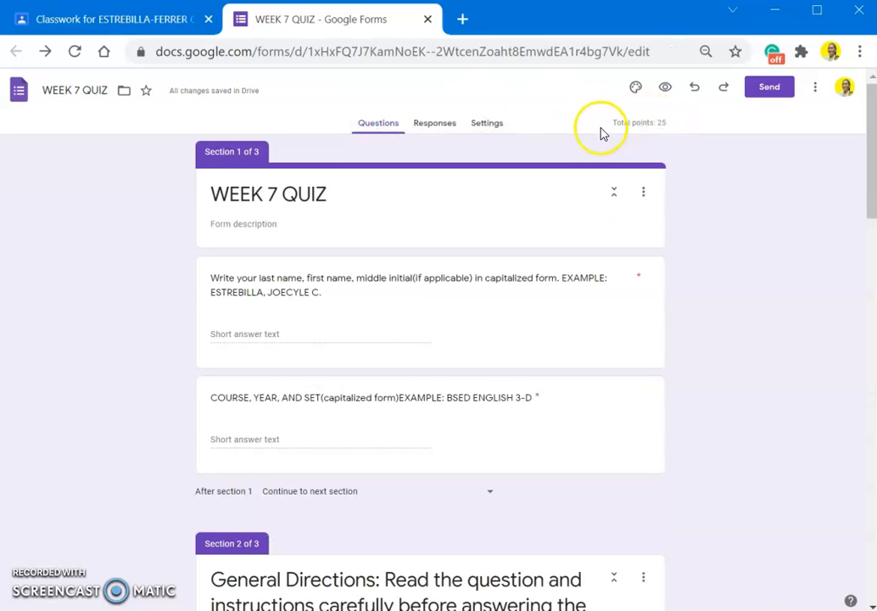
# - Look over Sections 1–3 in the WEEK 7 QUIZ form's Questions view
pyautogui.click(689, 168)
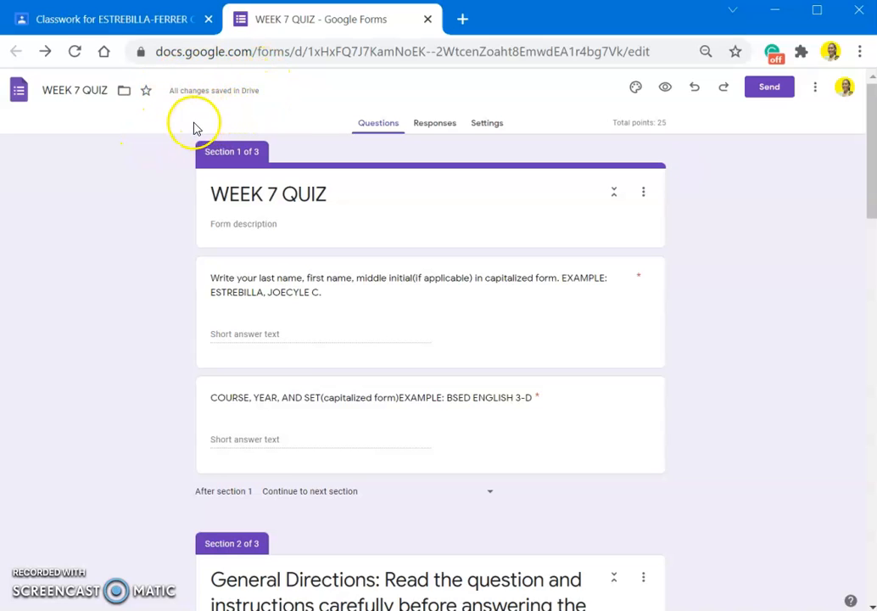
pyautogui.scroll(-5, 163, 188)
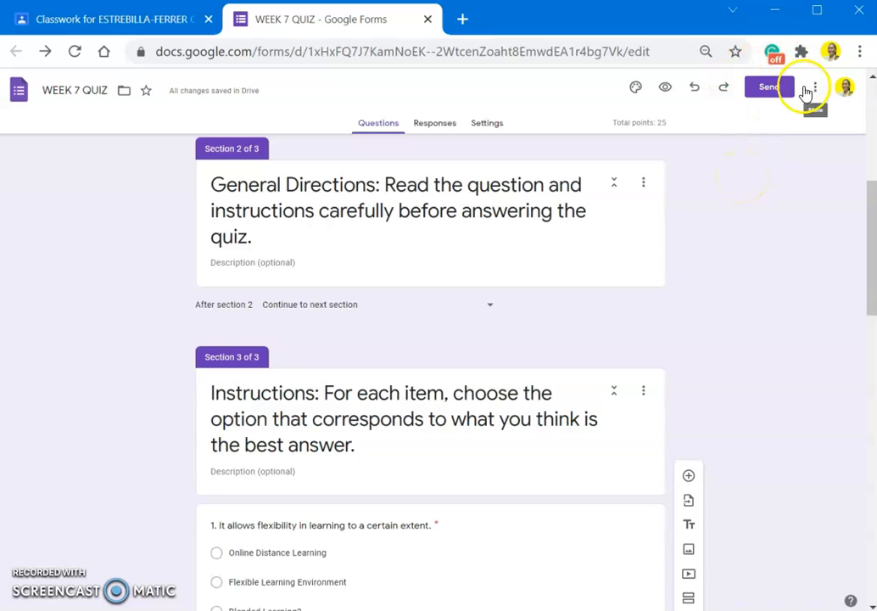
pyautogui.click(741, 190)
pyautogui.moveTo(112, 176); pyautogui.dragTo(158, 35)
# - In the Classroom assignment draft, set the points to 25 and confirm the class and all students
pyautogui.click(160, 23)
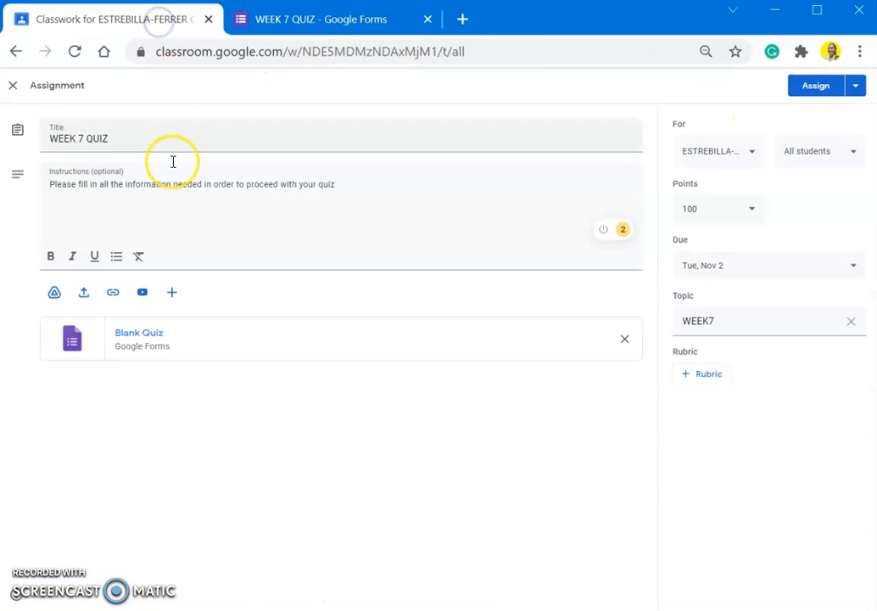
pyautogui.click(247, 422)
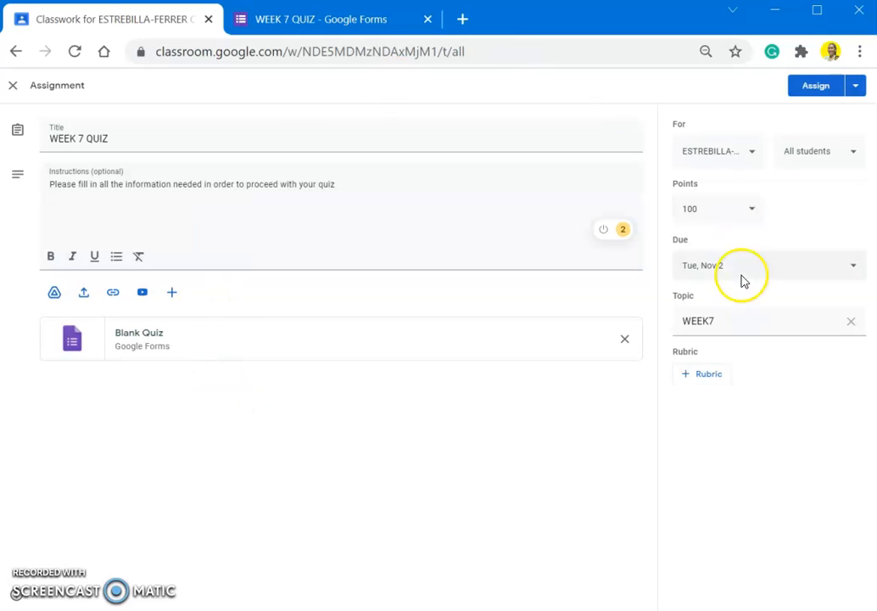
pyautogui.click(738, 222)
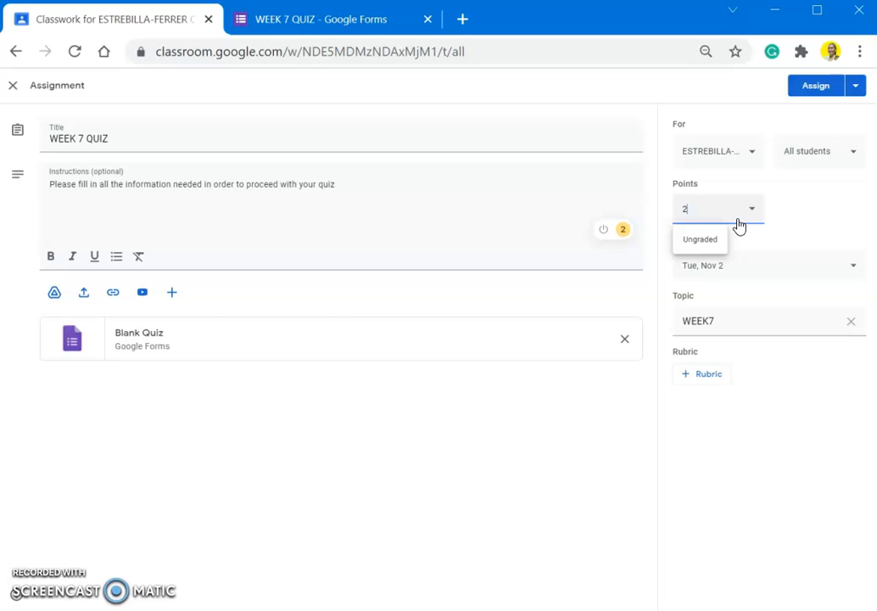
pyautogui.click(823, 156)
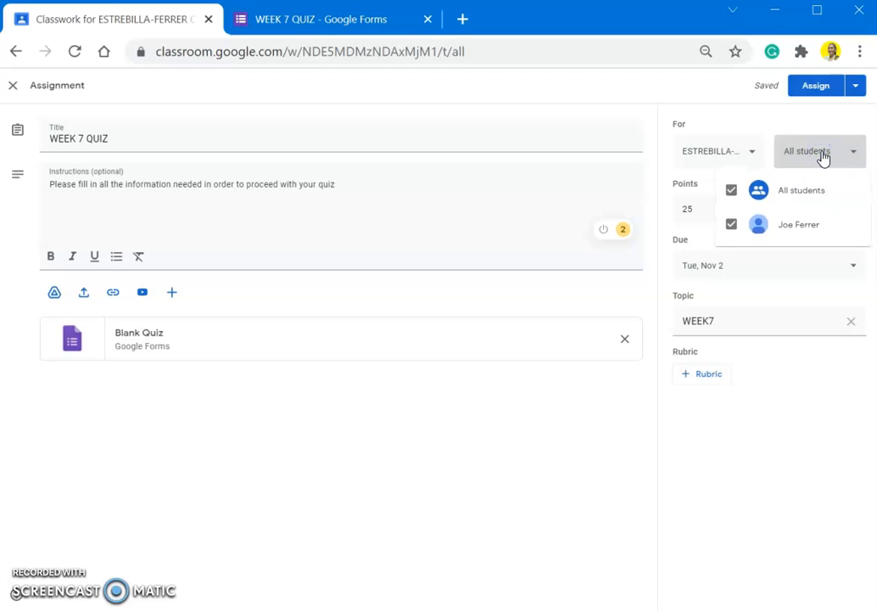
pyautogui.click(781, 127)
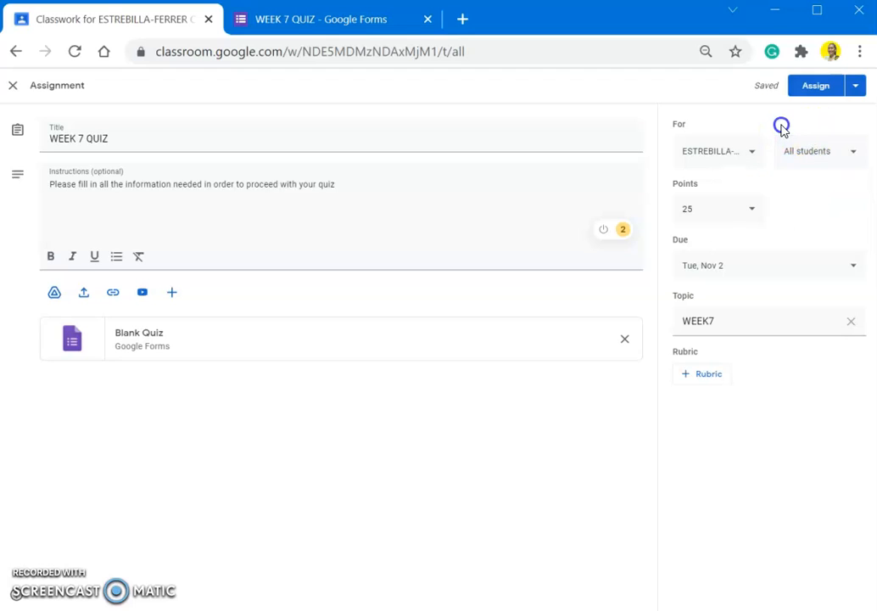
pyautogui.click(751, 158)
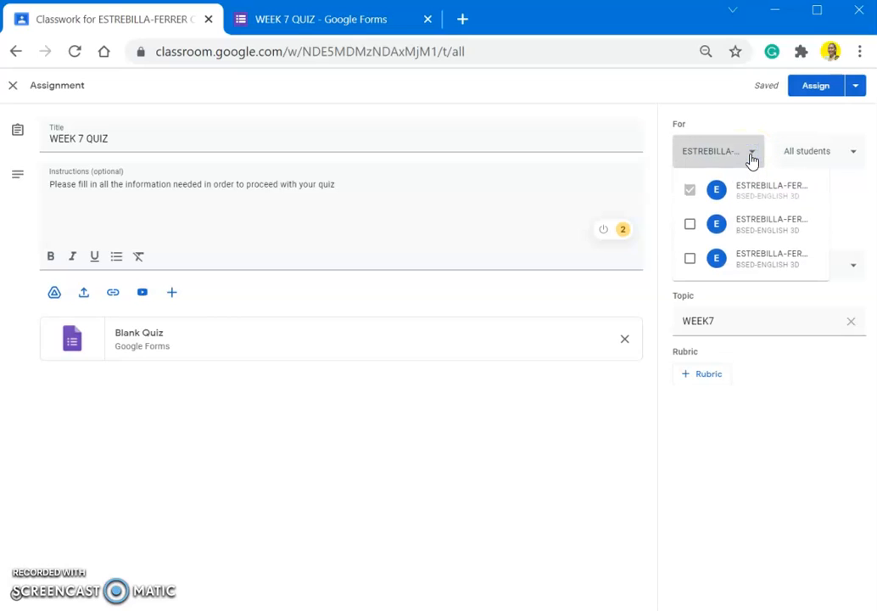
pyautogui.click(765, 116)
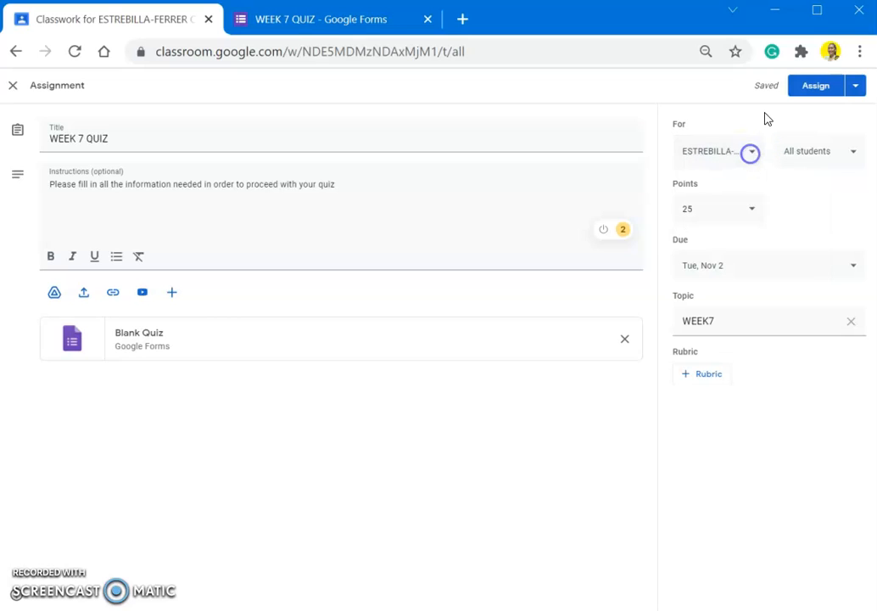
# - Assign the WEEK 7 QUIZ to the class now
pyautogui.click(855, 89)
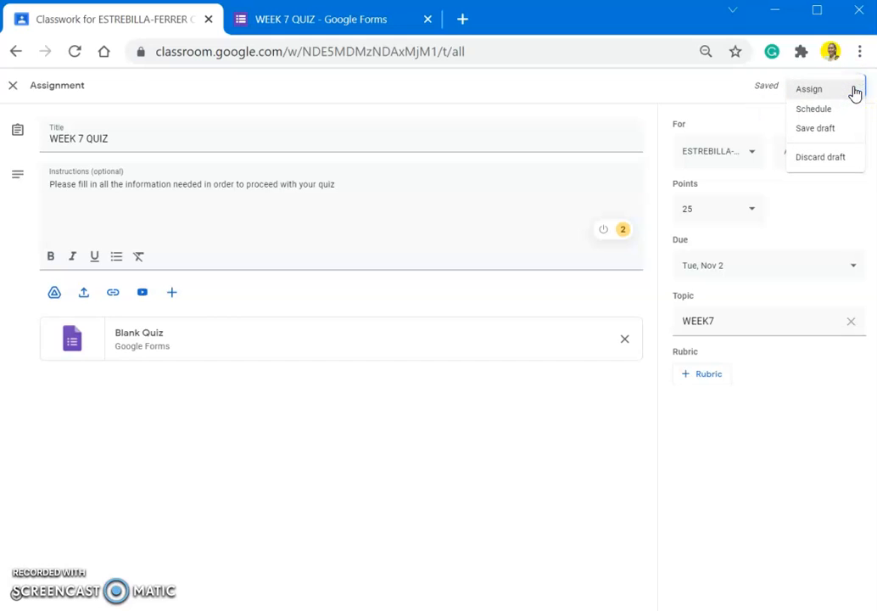
pyautogui.click(744, 110)
pyautogui.click(852, 85)
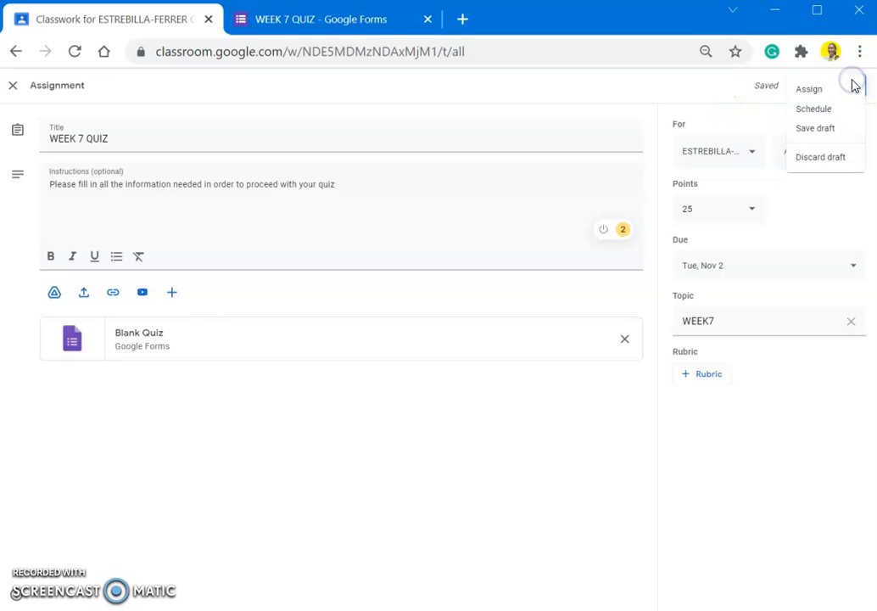
pyautogui.click(810, 90)
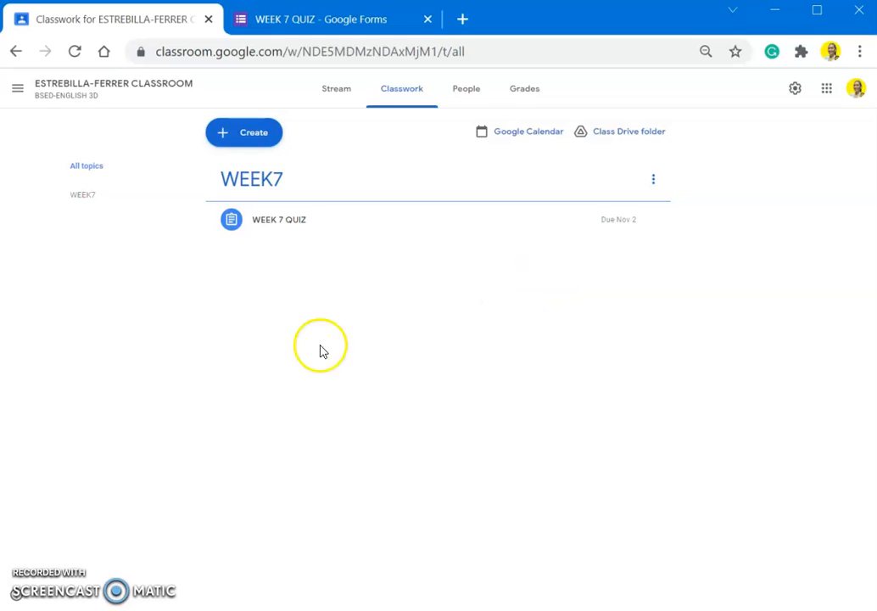
# - Open the WEEK 7 QUIZ post on Classwork and its attached Forms quiz
pyautogui.click(400, 220)
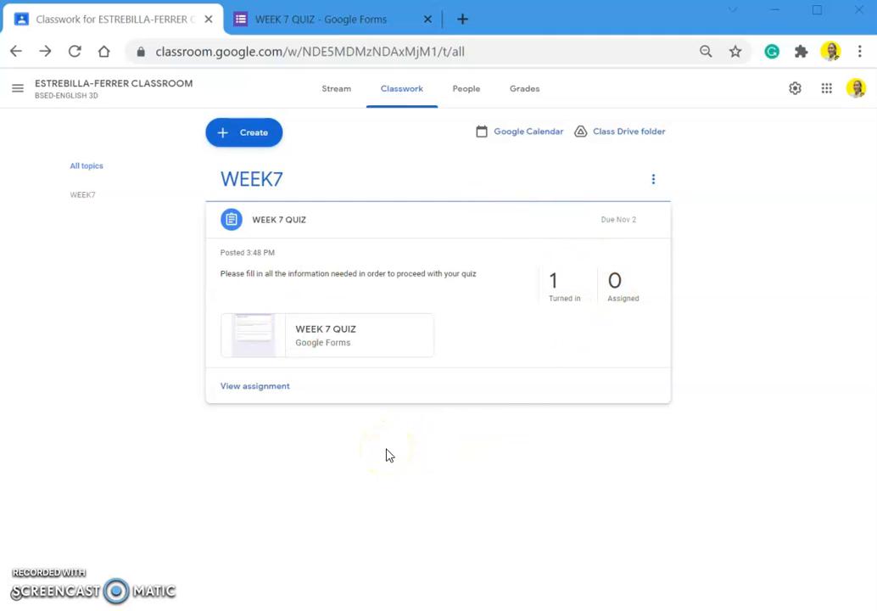
pyautogui.click(355, 346)
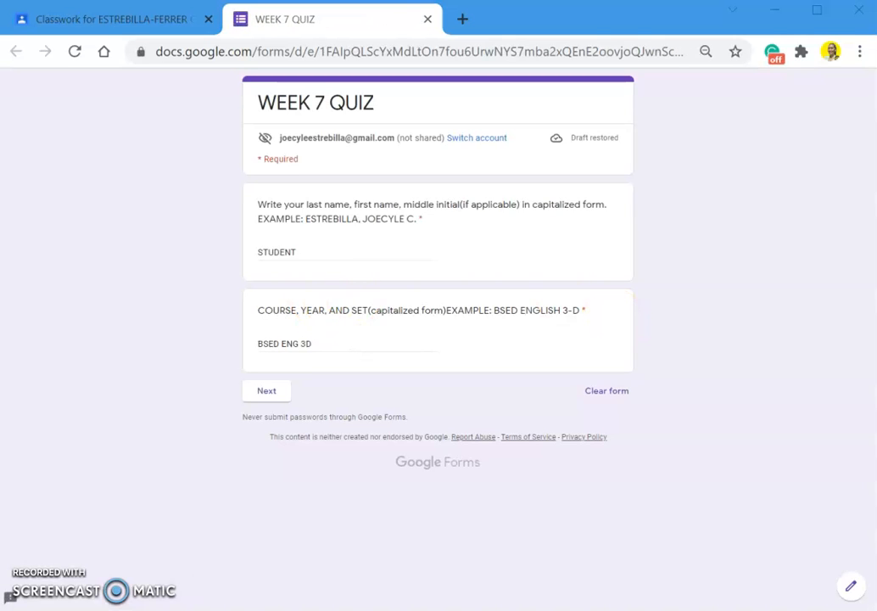
# - Check the single 25/25 response in the form's editor and open the responses in a linked Sheets file
pyautogui.click(849, 590)
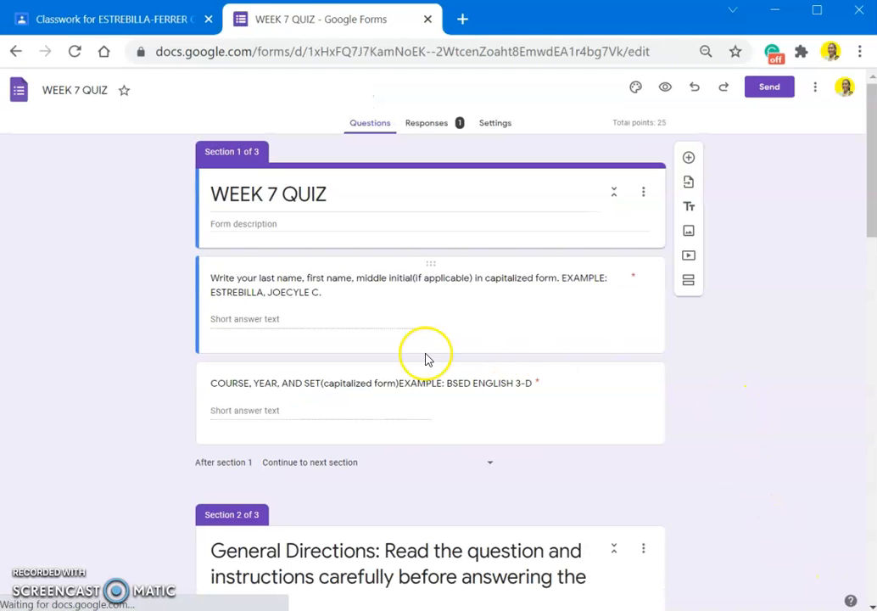
pyautogui.scroll(-1, 427, 359)
pyautogui.scroll(-1, 427, 359)
pyautogui.click(402, 129)
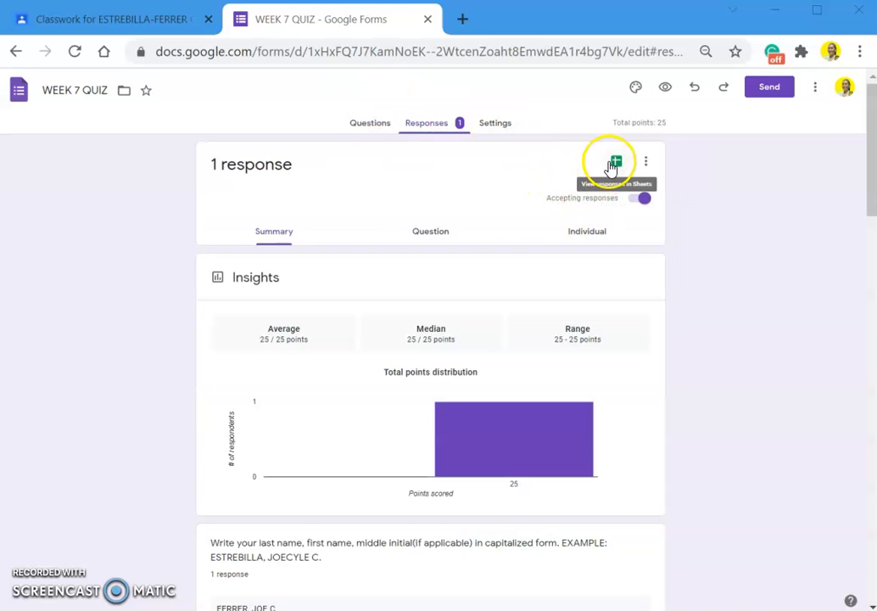
pyautogui.click(616, 164)
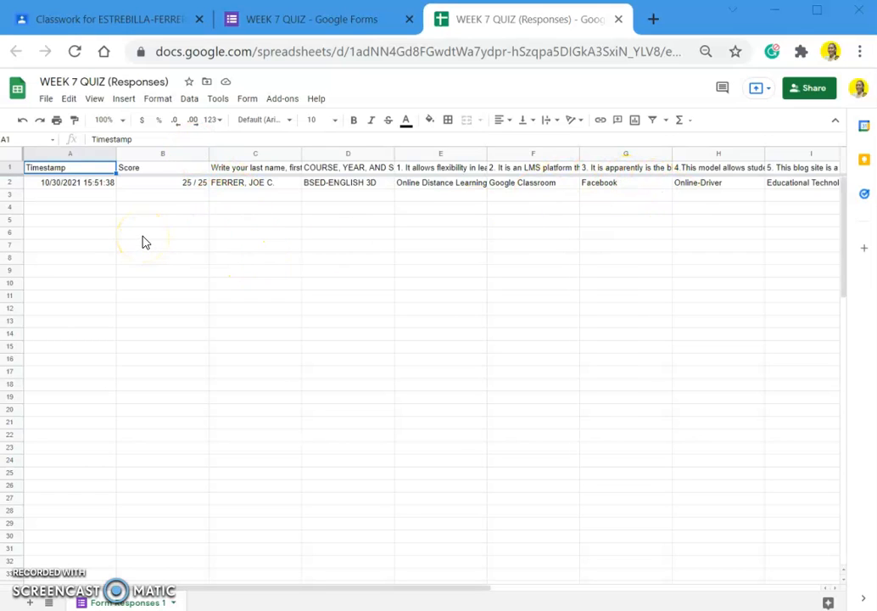
# - Close the WEEK 7 QUIZ (Responses) spreadsheet and return to the Classroom Classwork page
pyautogui.click(619, 20)
pyautogui.click(110, 24)
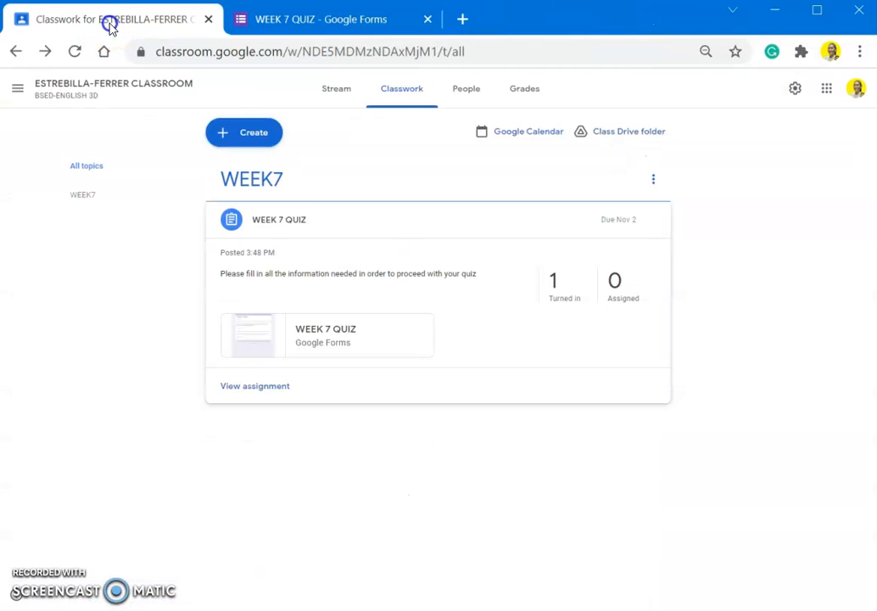